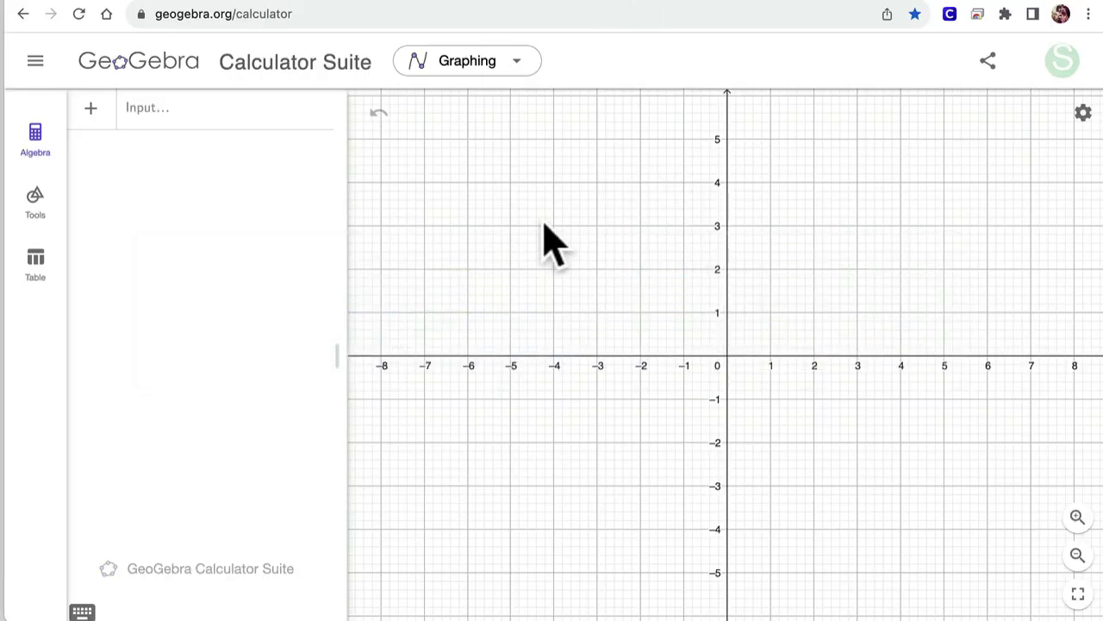
Step: Plot the point E at (2, 1) on the coordinate plane
{"action": "left_click_drag", "start_coordinate": [670, 357], "coordinate": [509, 394]}
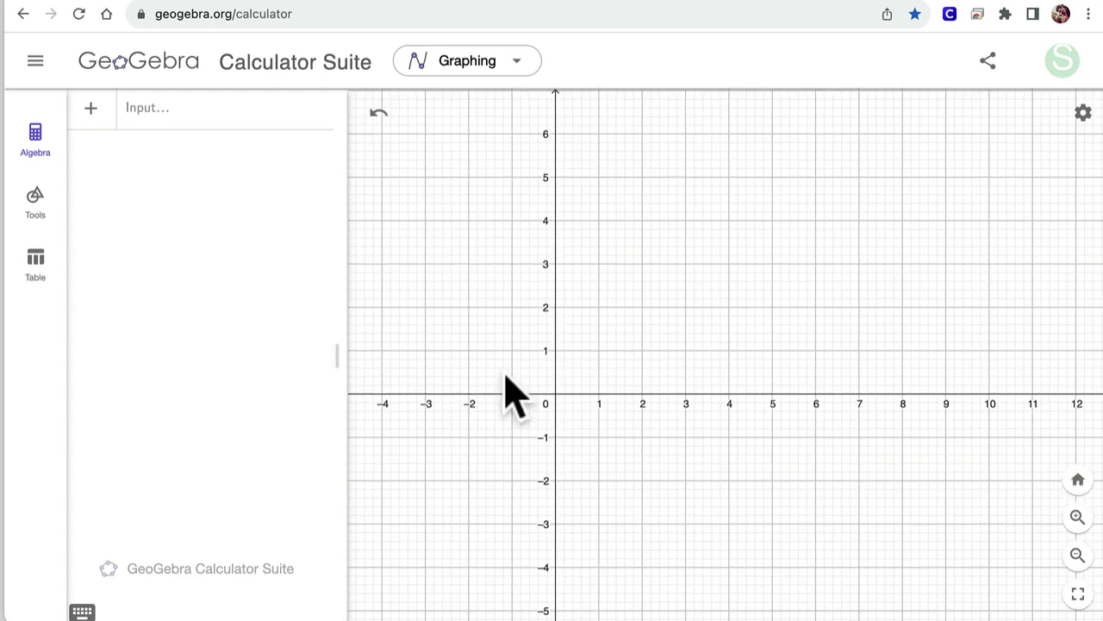
{"action": "type", "text": "E"}
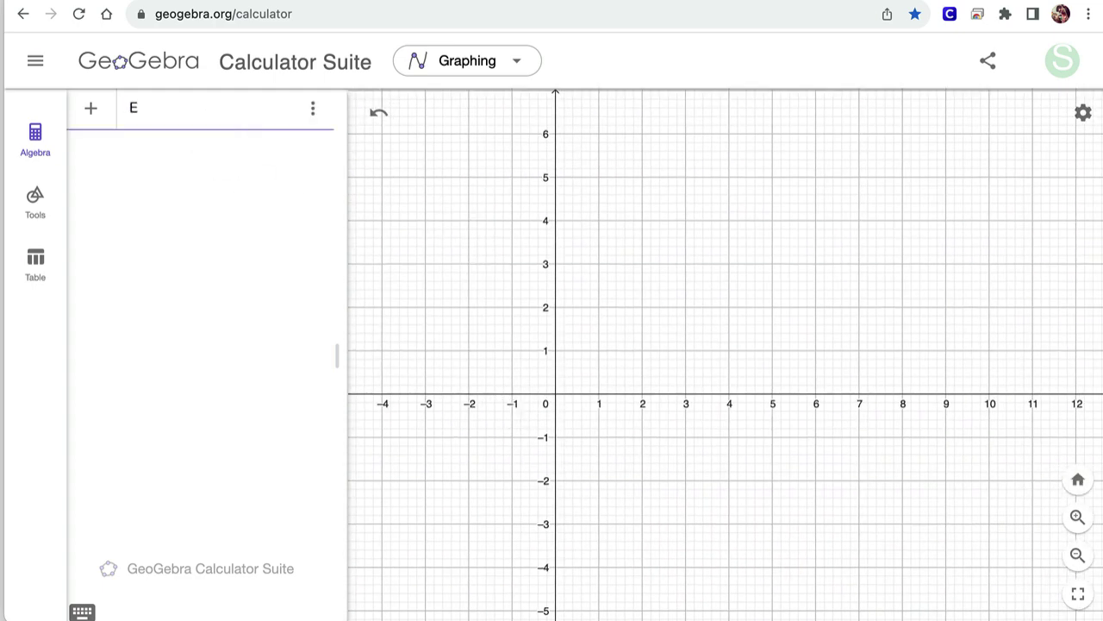
{"action": "type", "text": "(2, 1"}
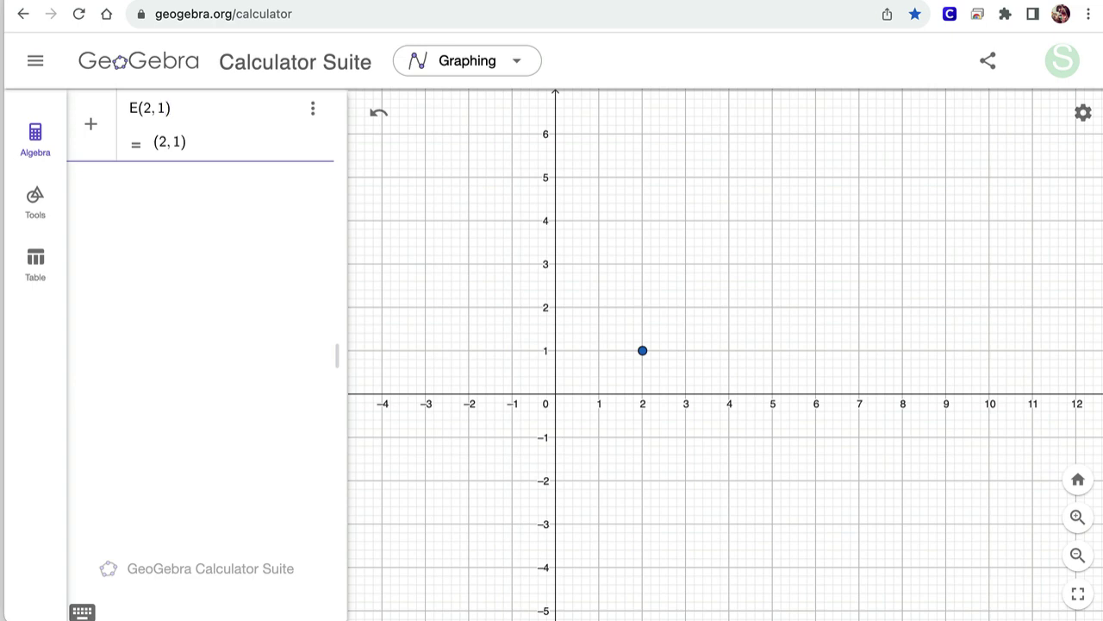
{"action": "key", "text": "Return"}
Step: Plot the point Q at (6, 5), the second given vertex of the triangle
{"action": "type", "text": "Q = "}
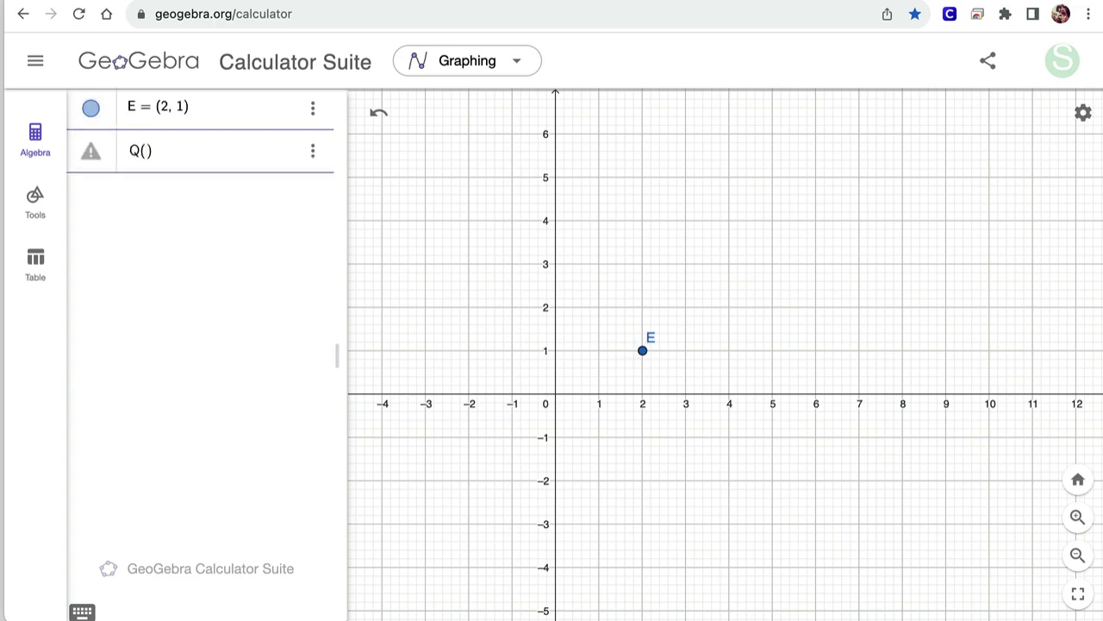
{"action": "type", "text": "(6, 5"}
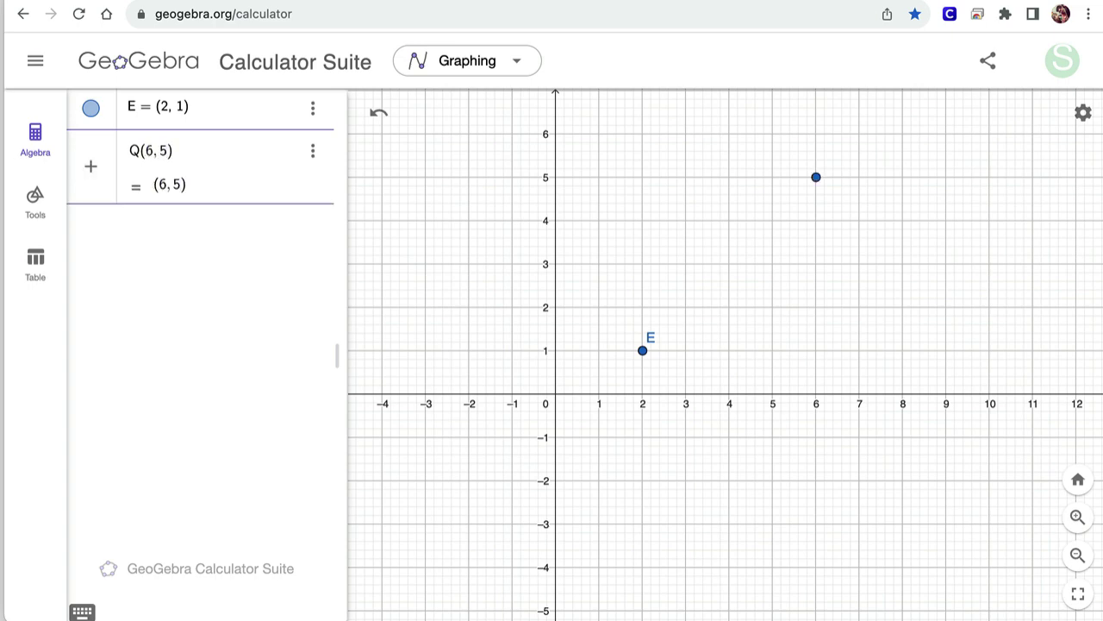
{"action": "key", "text": "Return"}
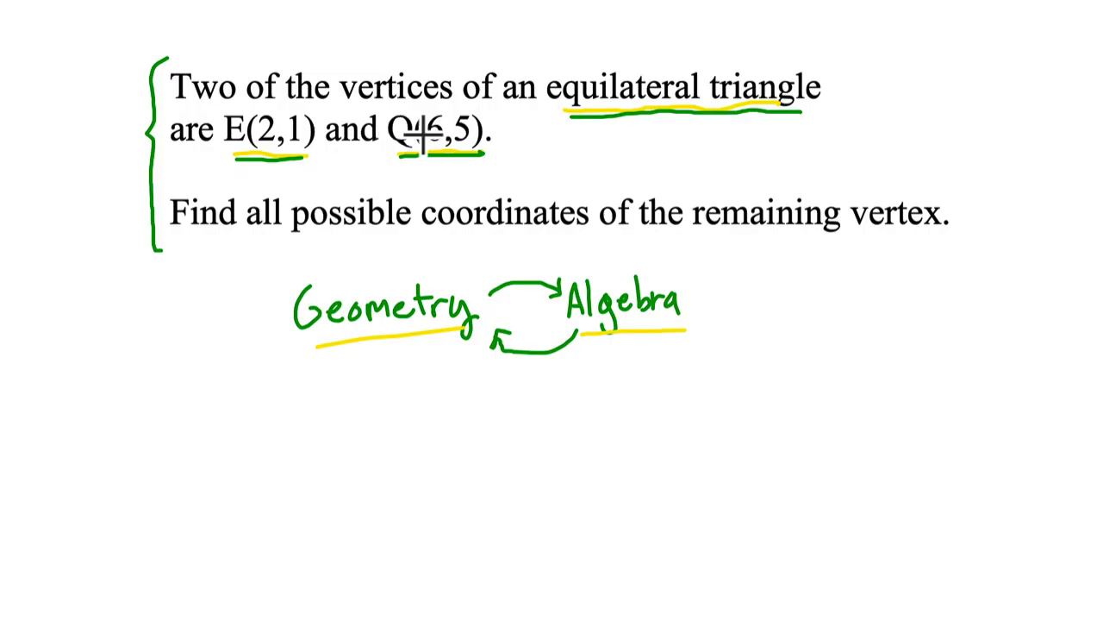
{"action": "key", "text": "super+Tab"}
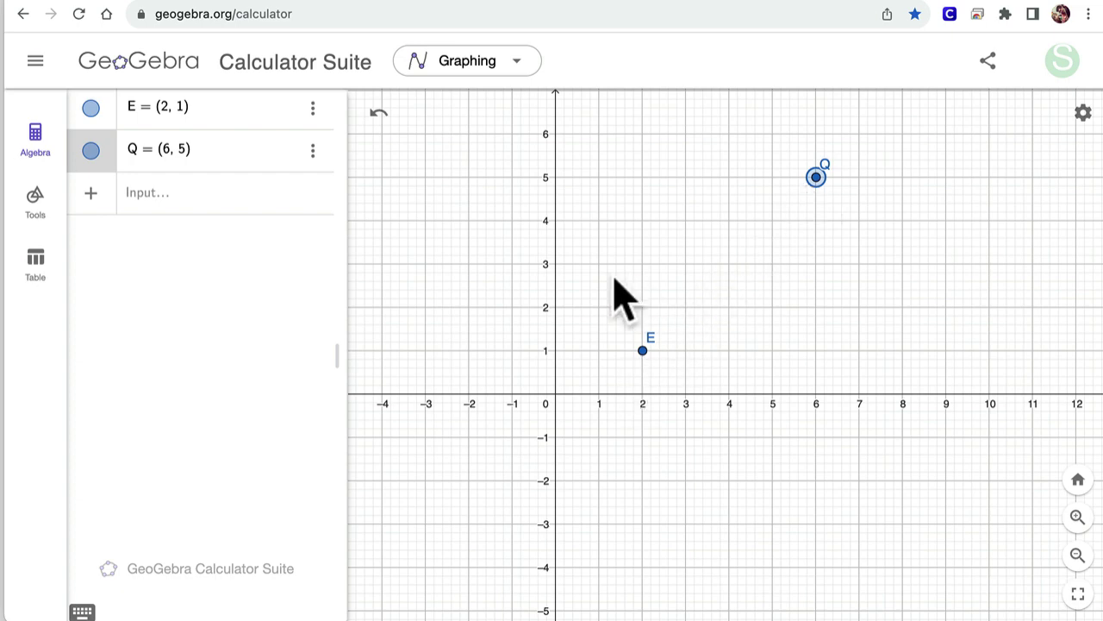
Step: Draw a segment connecting points E and Q with the Segment tool
{"action": "left_click", "coordinate": [48, 198]}
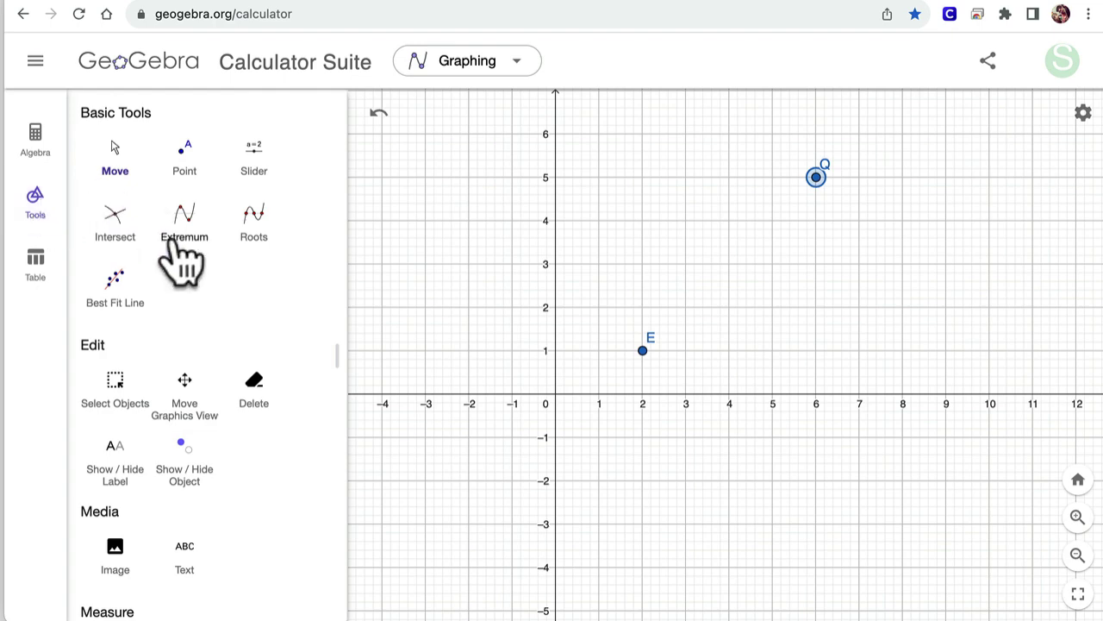
{"action": "scroll", "coordinate": [178, 259], "scroll_direction": "down", "scroll_amount": 2}
{"action": "left_click_drag", "start_coordinate": [340, 354], "coordinate": [599, 384]}
{"action": "scroll", "coordinate": [306, 397], "scroll_direction": "down", "scroll_amount": 6}
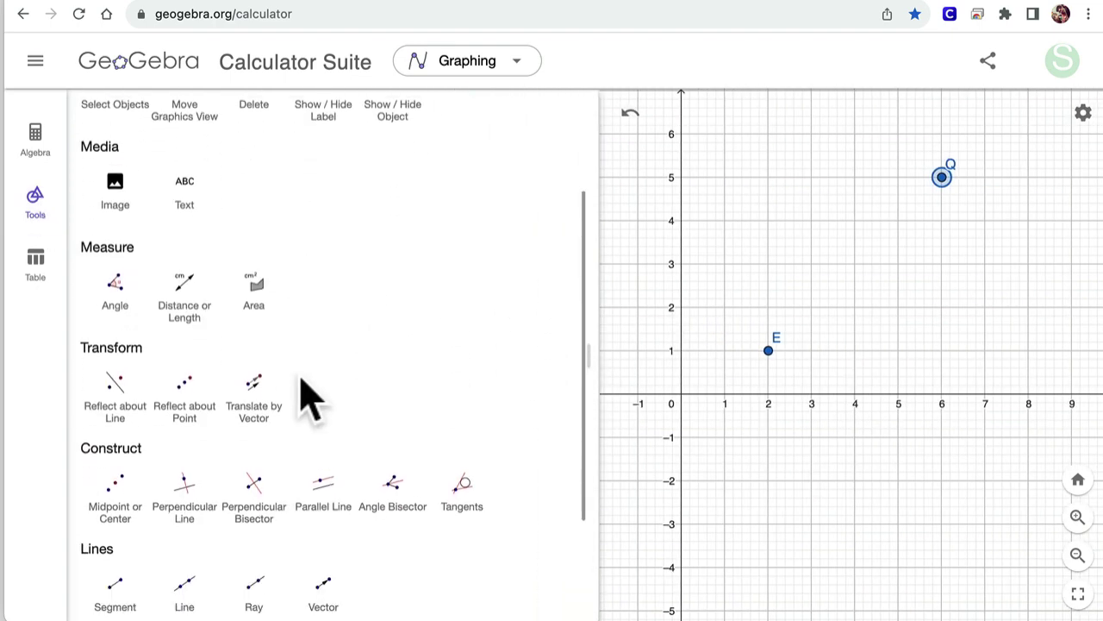
{"action": "left_click", "coordinate": [118, 416]}
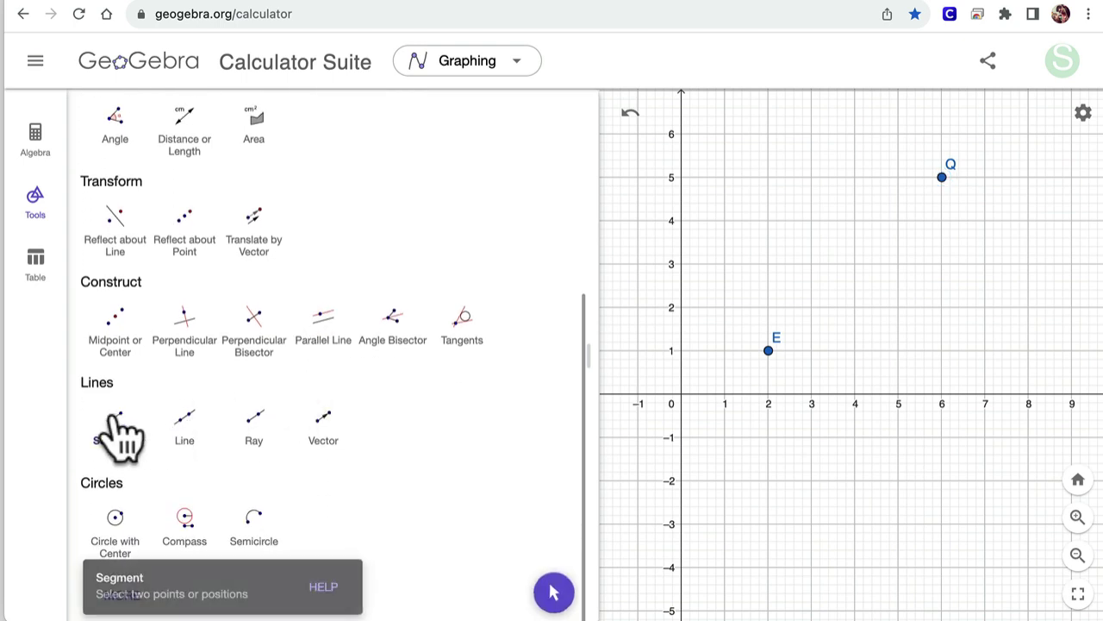
{"action": "left_click", "coordinate": [767, 352]}
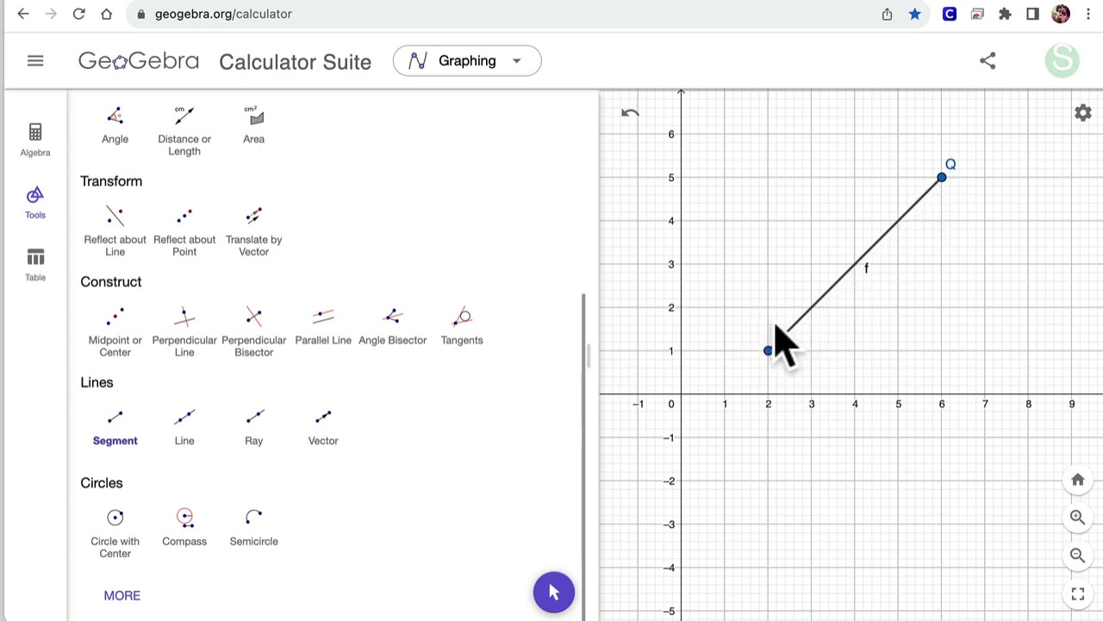
Step: Construct a circle centred at E that passes through Q using the Circle(Point, Point) command
{"action": "left_click", "coordinate": [35, 133]}
{"action": "left_click_drag", "start_coordinate": [589, 354], "coordinate": [285, 362]}
{"action": "left_click_drag", "start_coordinate": [566, 288], "coordinate": [472, 401]}
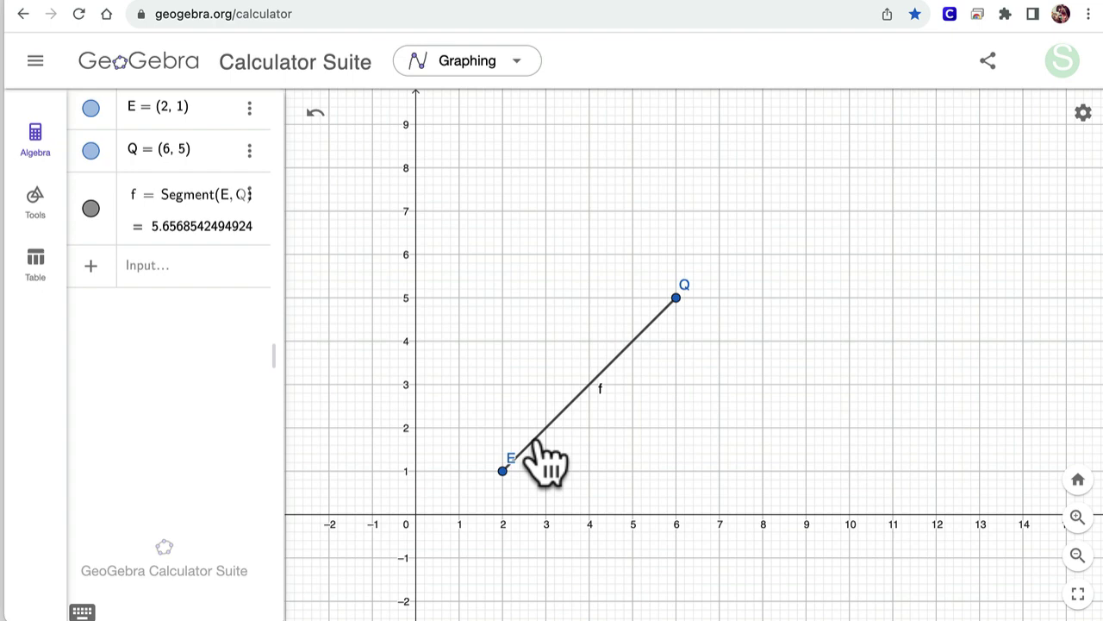
{"action": "left_click", "coordinate": [201, 272]}
{"action": "type", "text": "circ"}
{"action": "mouse_move", "coordinate": [216, 309]}
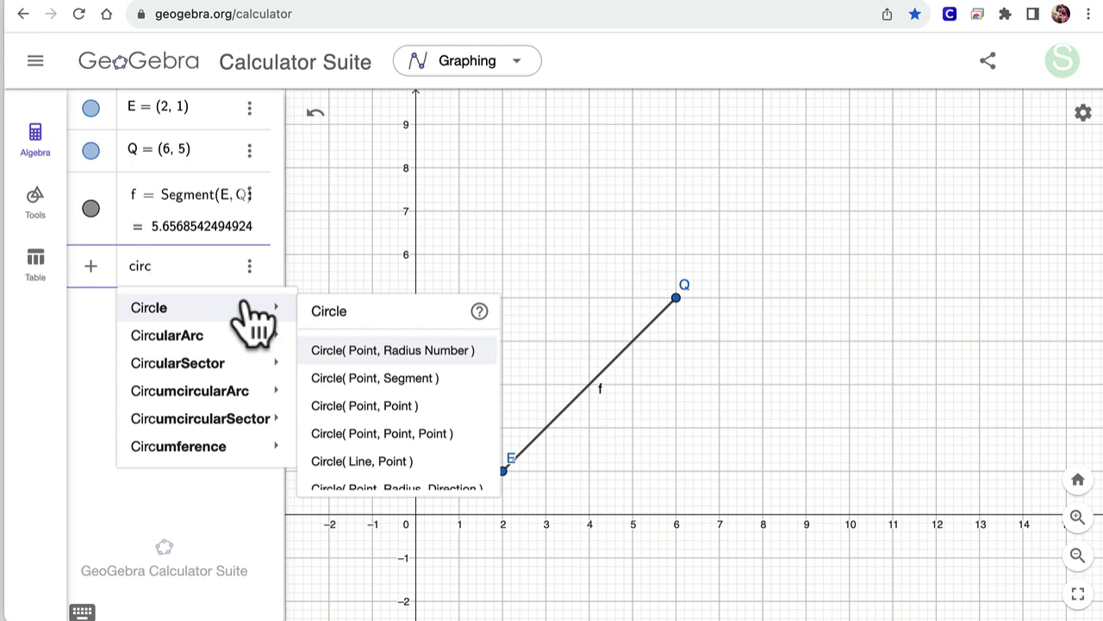
{"action": "left_click", "coordinate": [336, 406]}
{"action": "left_click", "coordinate": [503, 471]}
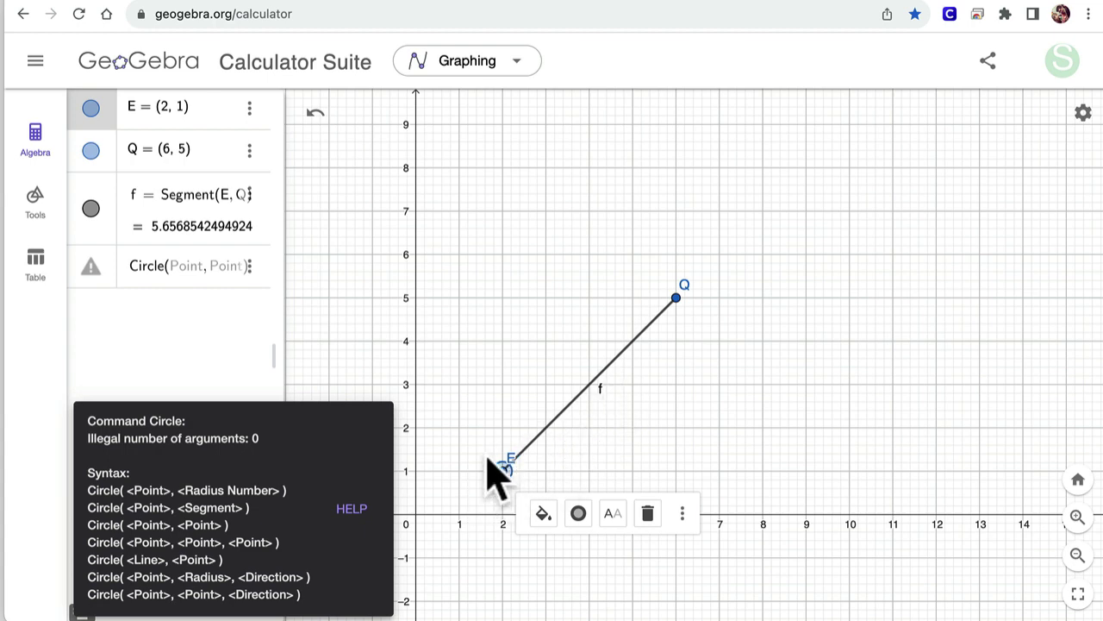
{"action": "left_click", "coordinate": [202, 269]}
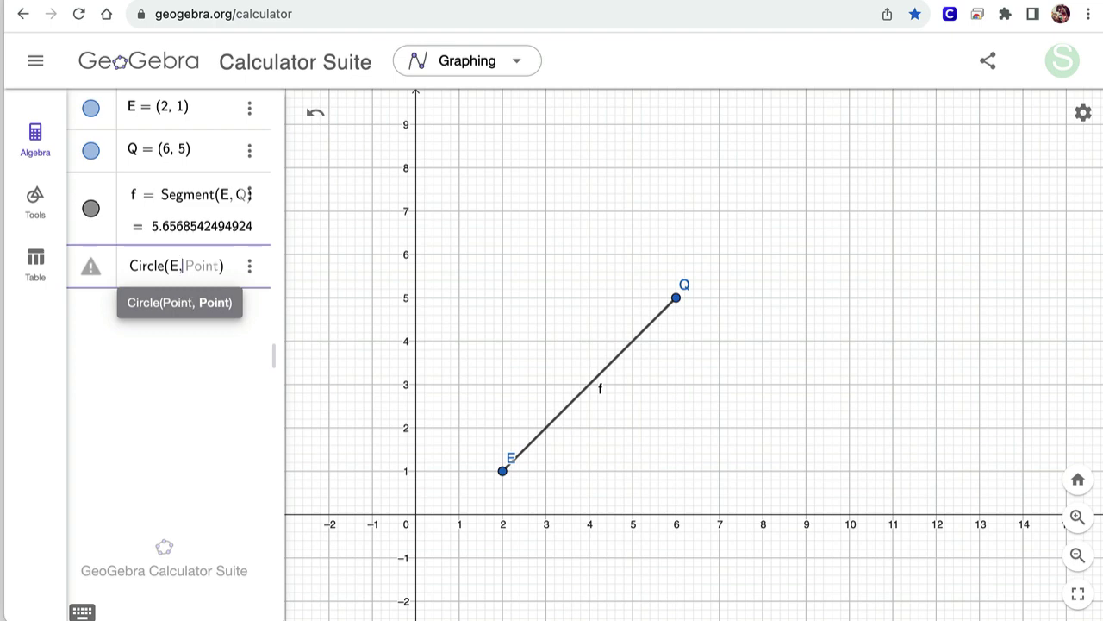
{"action": "key", "text": "Escape"}
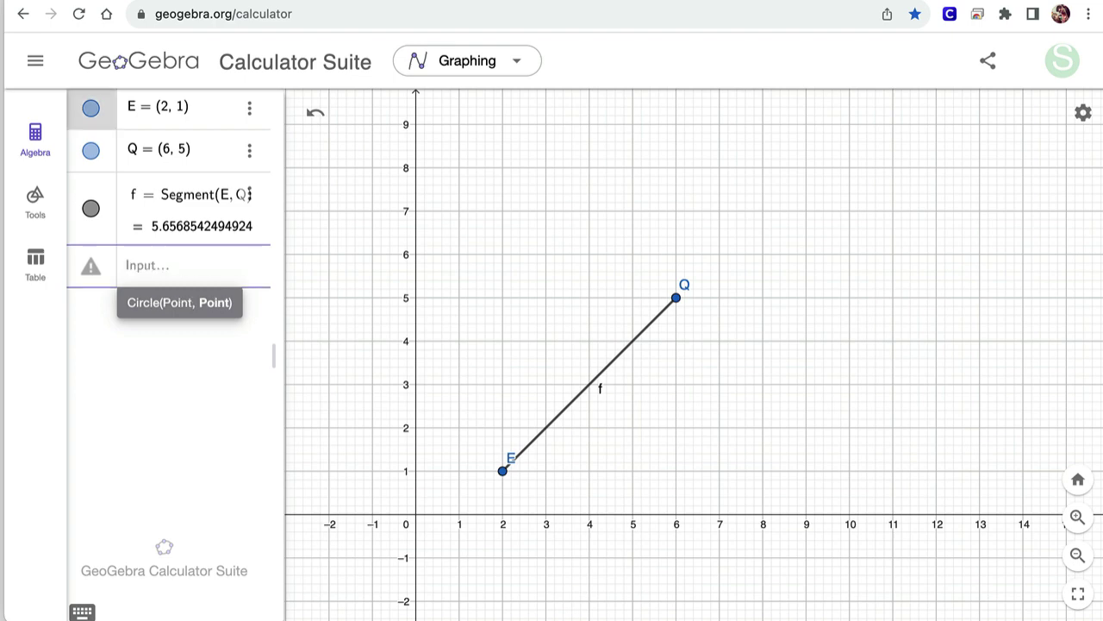
{"action": "left_click", "coordinate": [153, 269]}
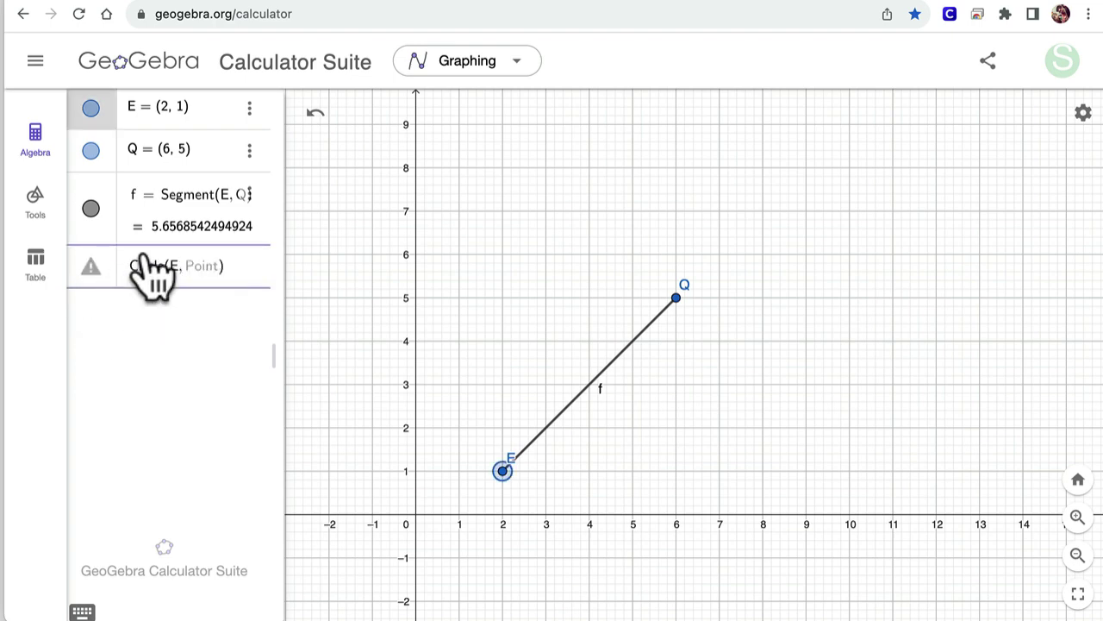
{"action": "type", "text": "Q"}
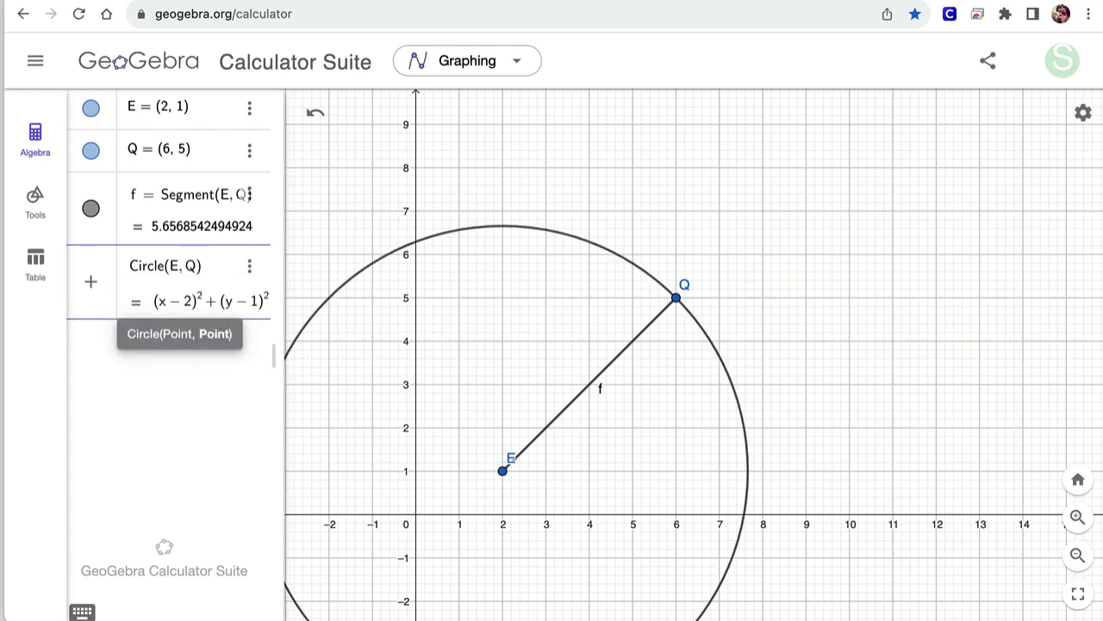
{"action": "key", "text": "Return"}
Step: Construct a second circle centred at Q that passes through E by entering Circle(Q, E)
{"action": "left_click_drag", "start_coordinate": [517, 250], "coordinate": [490, 256]}
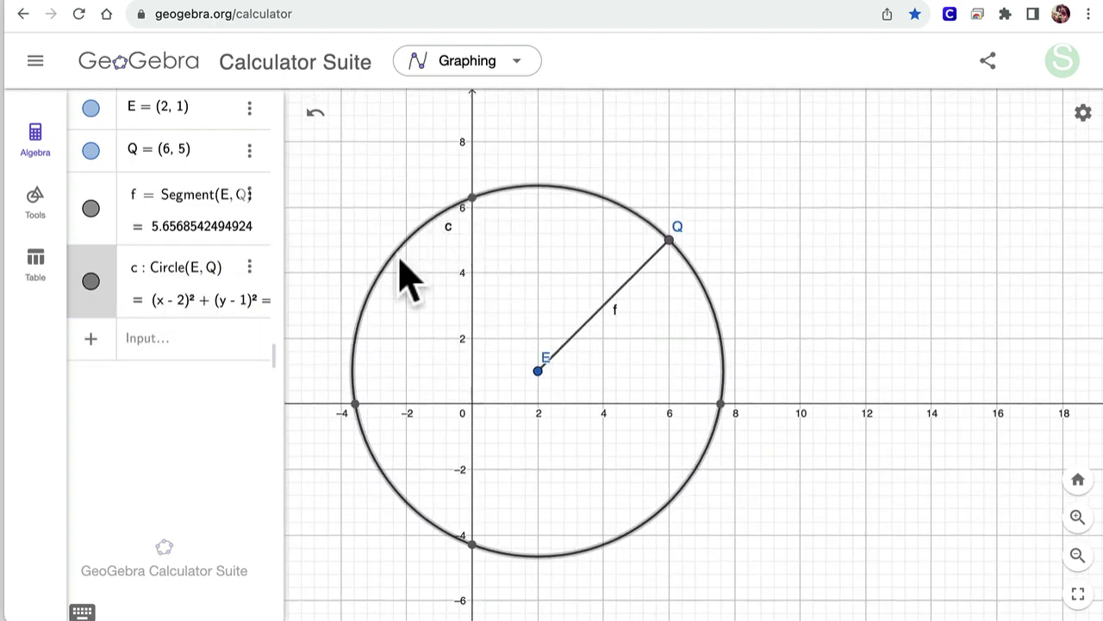
{"action": "scroll", "coordinate": [382, 328], "scroll_direction": "down", "scroll_amount": 5}
{"action": "scroll", "coordinate": [377, 370], "scroll_direction": "up", "scroll_amount": 3}
{"action": "scroll", "coordinate": [377, 370], "scroll_direction": "up", "scroll_amount": 4}
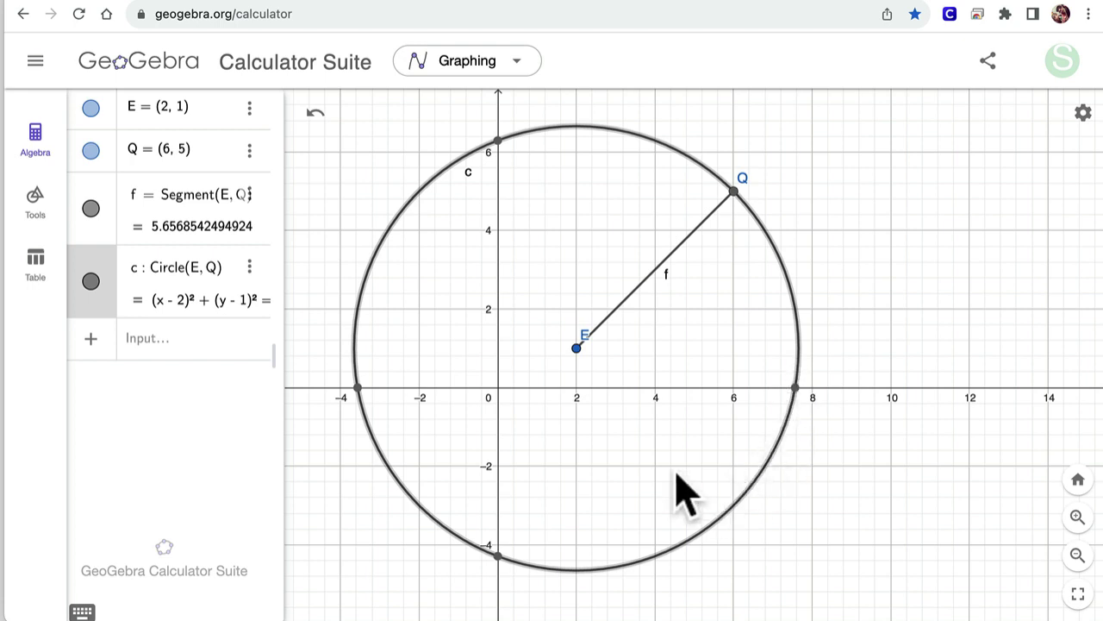
{"action": "left_click", "coordinate": [198, 341]}
{"action": "type", "text": "circ"}
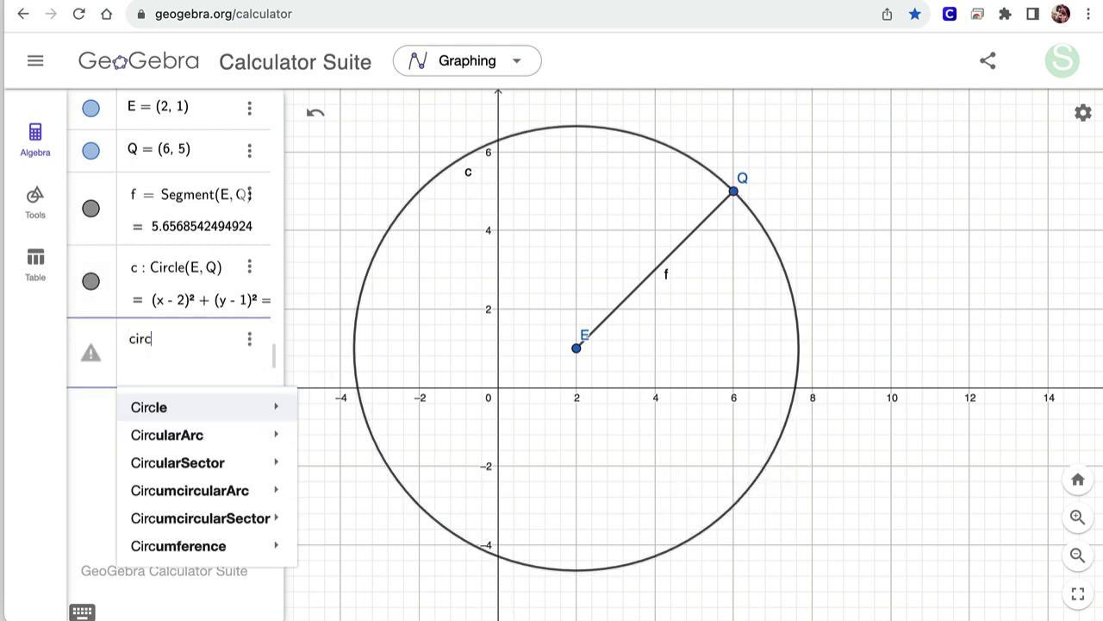
{"action": "key", "text": "Right"}
{"action": "key", "text": "Return"}
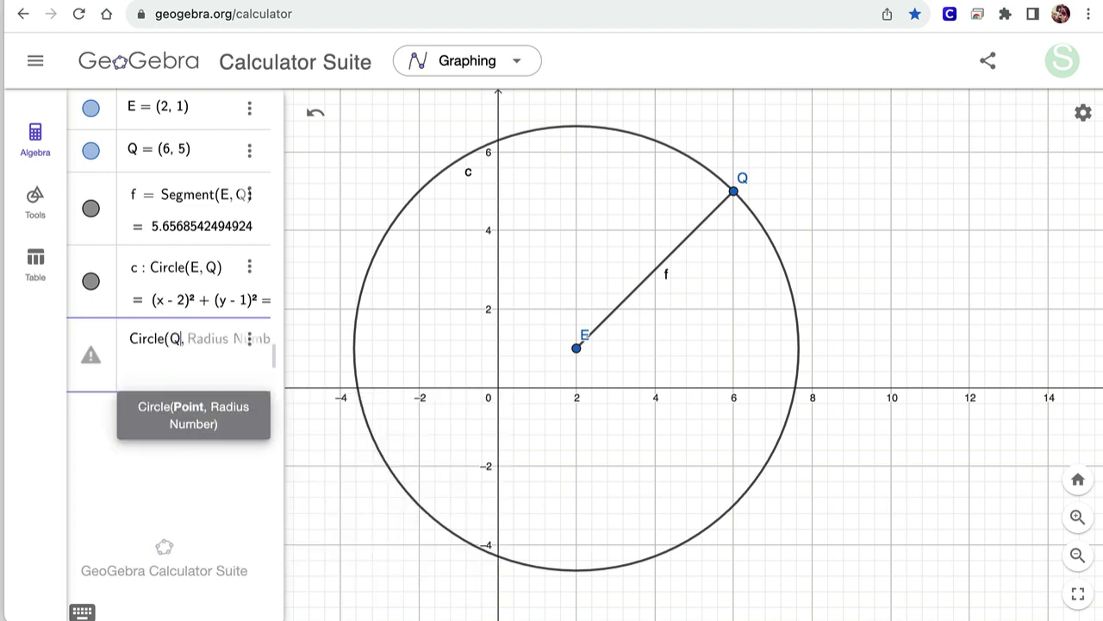
{"action": "type", "text": "Q, "}
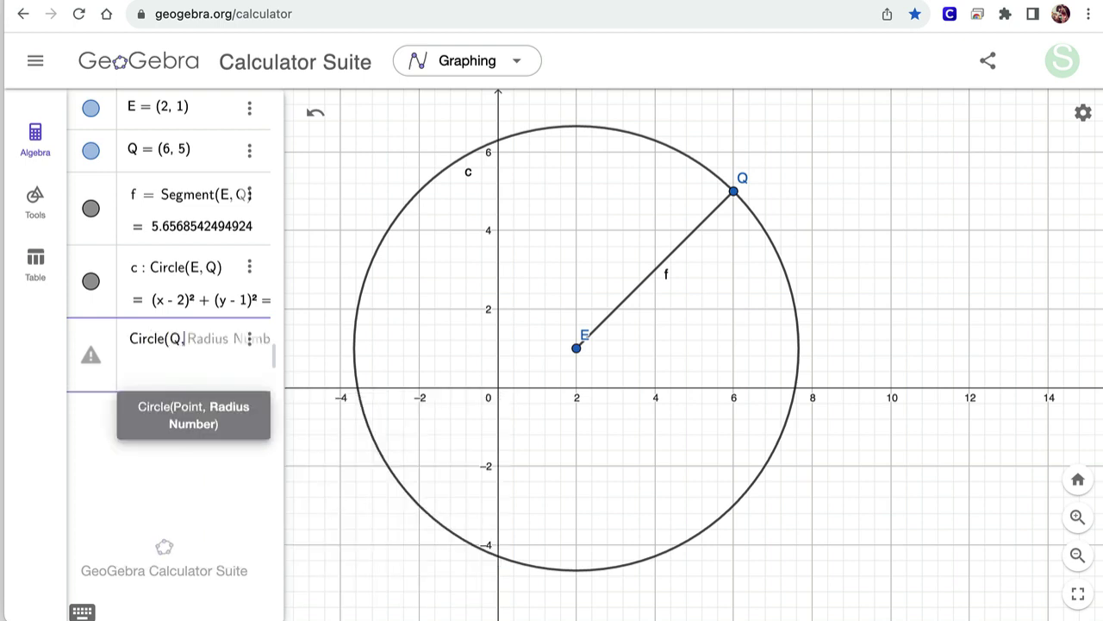
{"action": "type", "text": "E"}
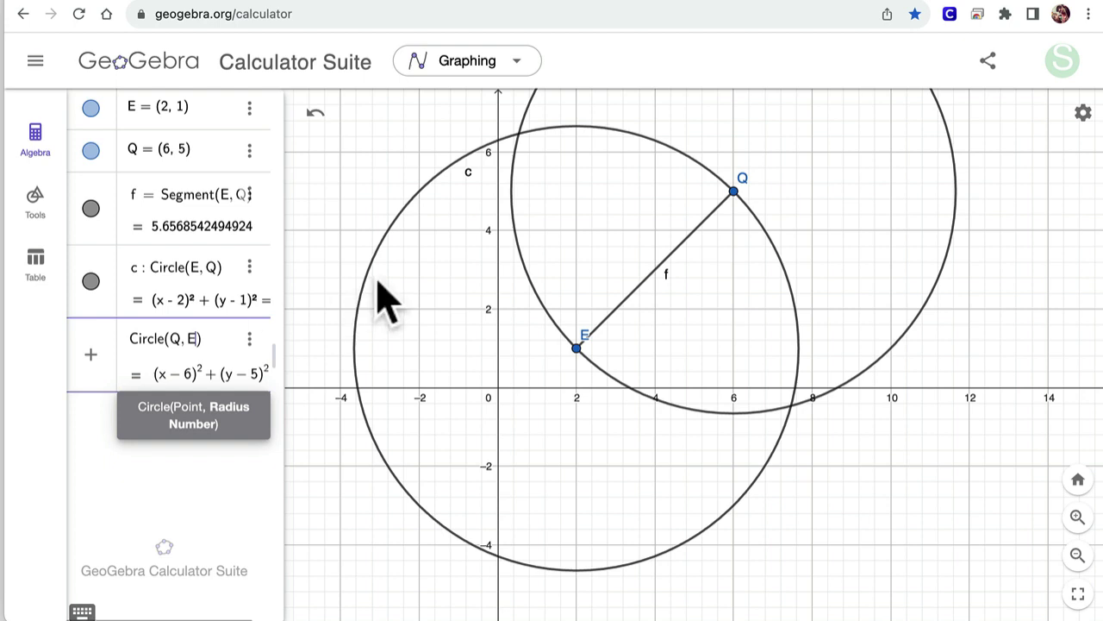
{"action": "key", "text": "Return"}
Step: Create the intersection points of the two circles by entering Intersect(c, d)
{"action": "left_click_drag", "start_coordinate": [439, 259], "coordinate": [405, 337]}
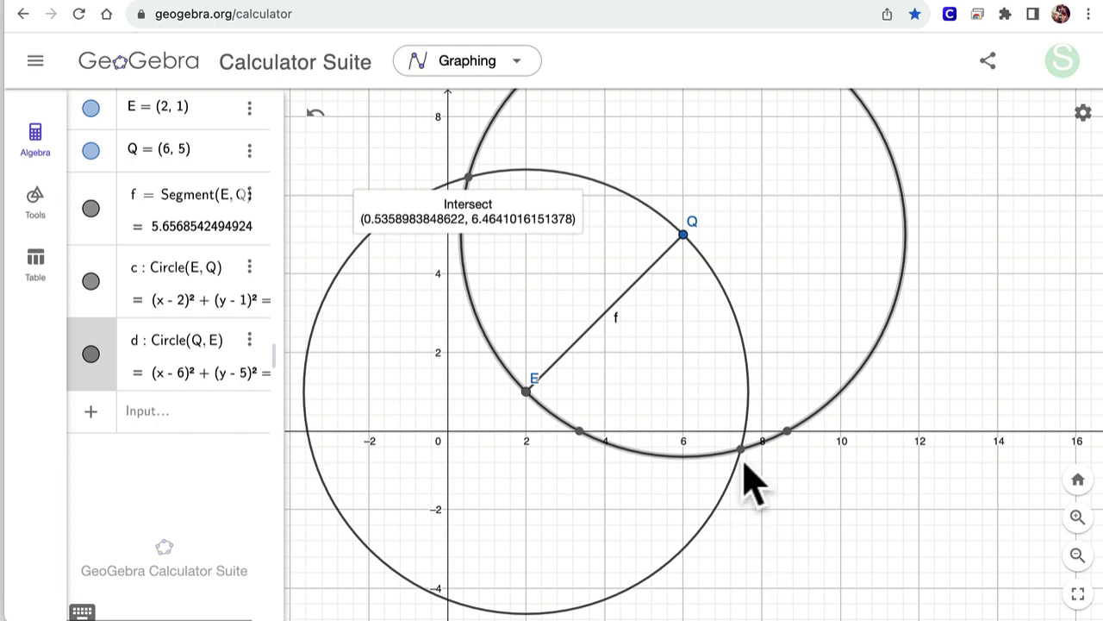
{"action": "mouse_move", "coordinate": [741, 450]}
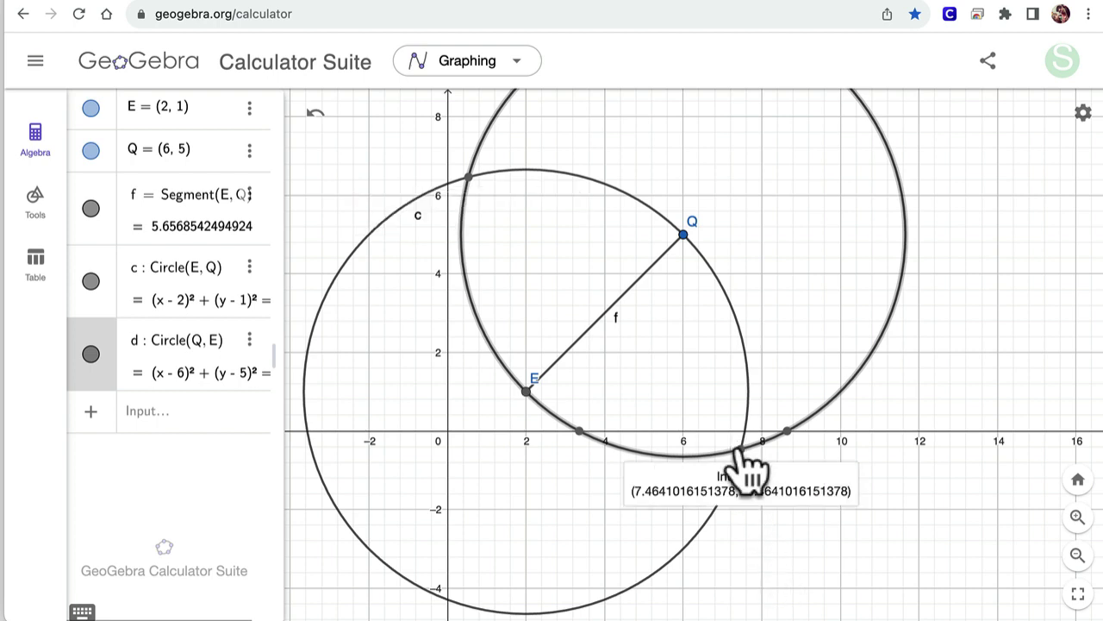
{"action": "left_click", "coordinate": [178, 422]}
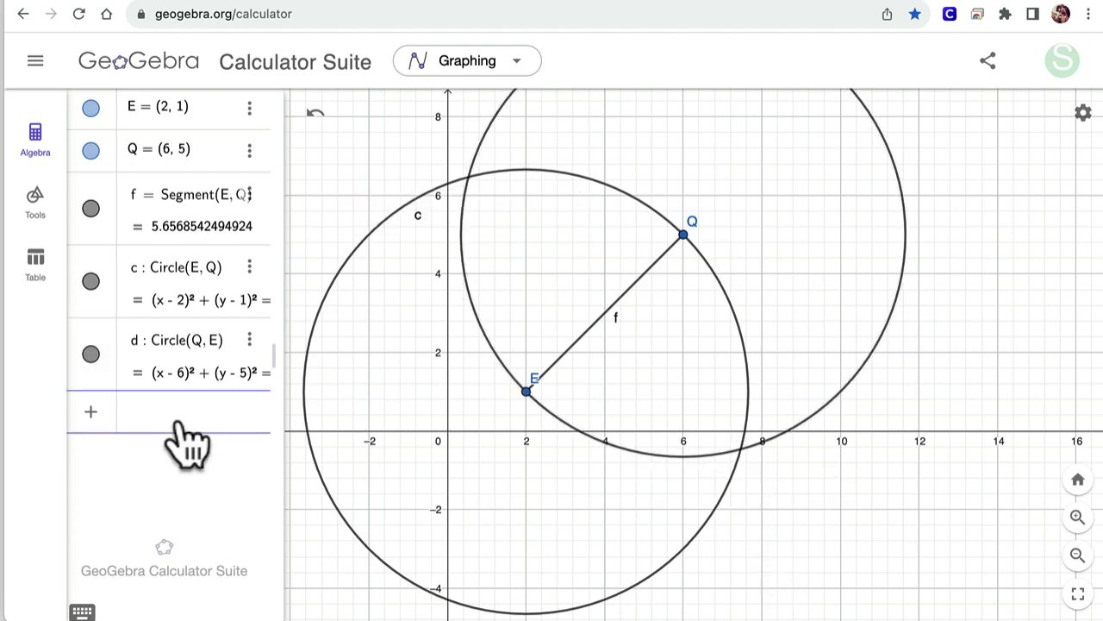
{"action": "type", "text": "inter"}
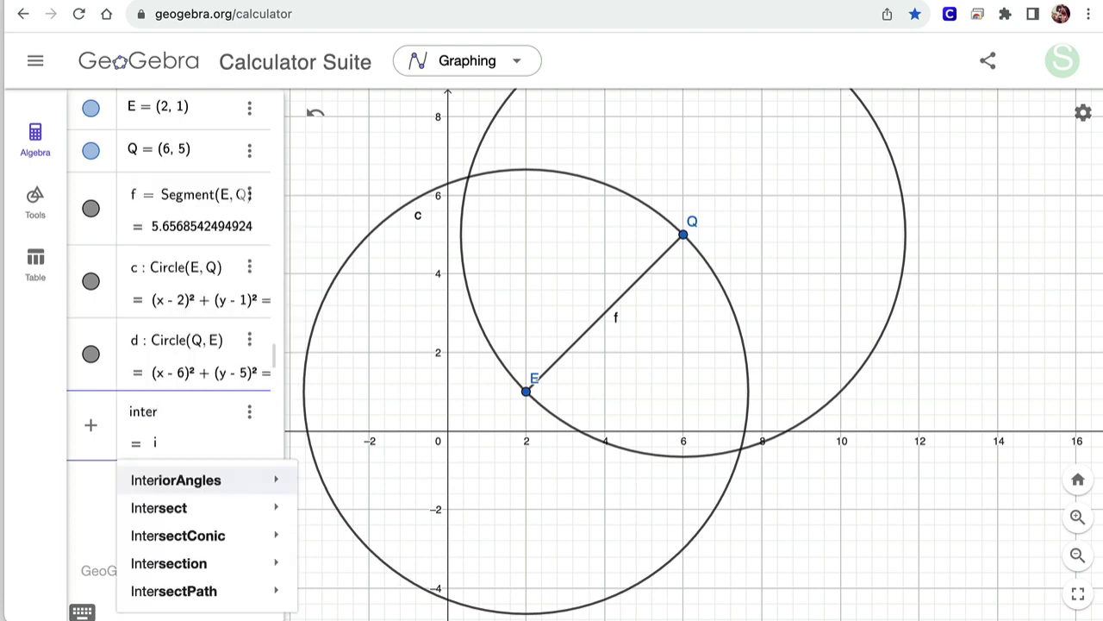
{"action": "mouse_move", "coordinate": [176, 515]}
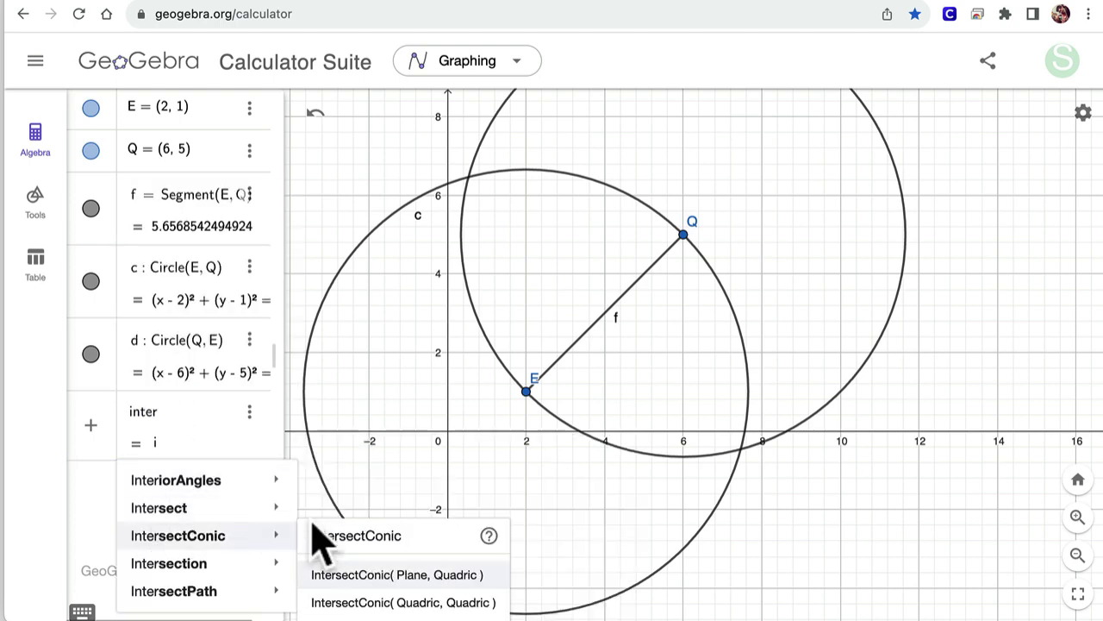
{"action": "left_click", "coordinate": [319, 492]}
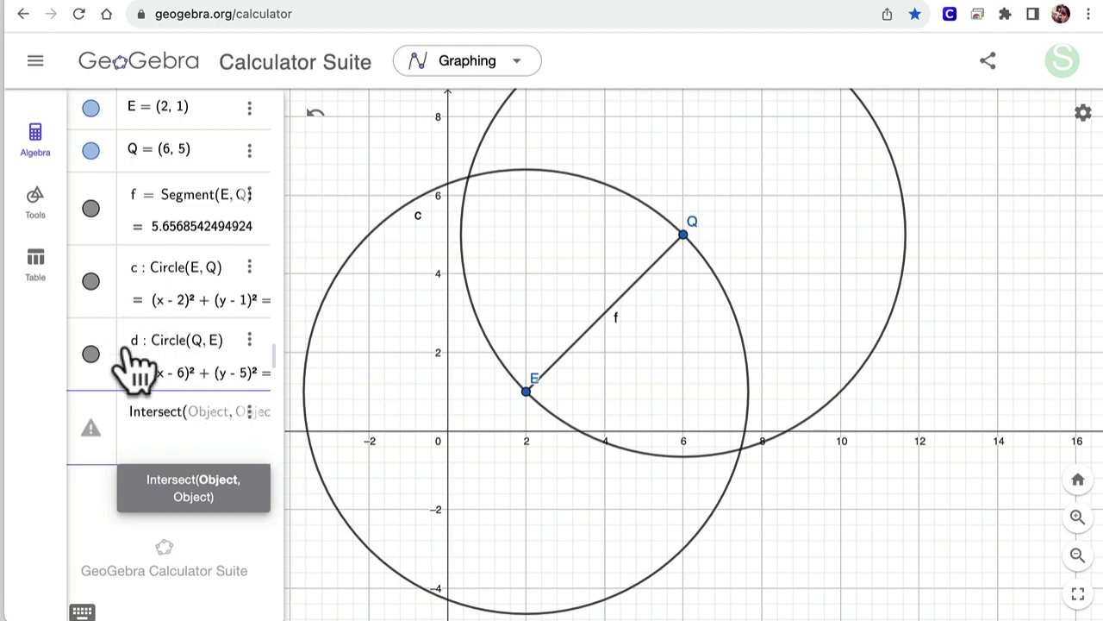
{"action": "type", "text": "c, "}
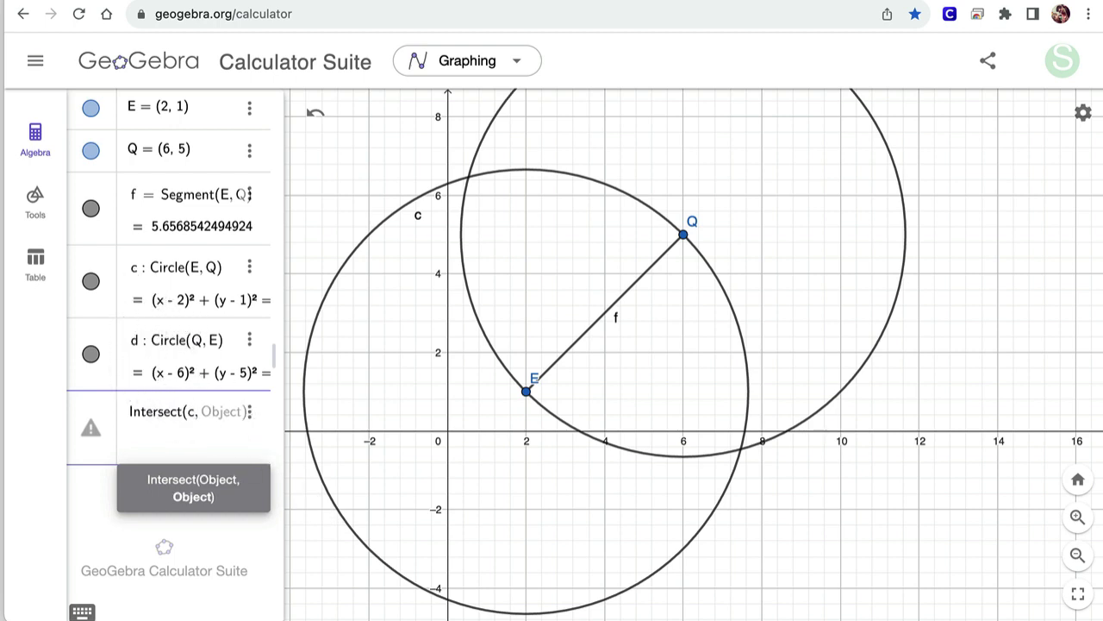
{"action": "type", "text": "d"}
{"action": "key", "text": "Return"}
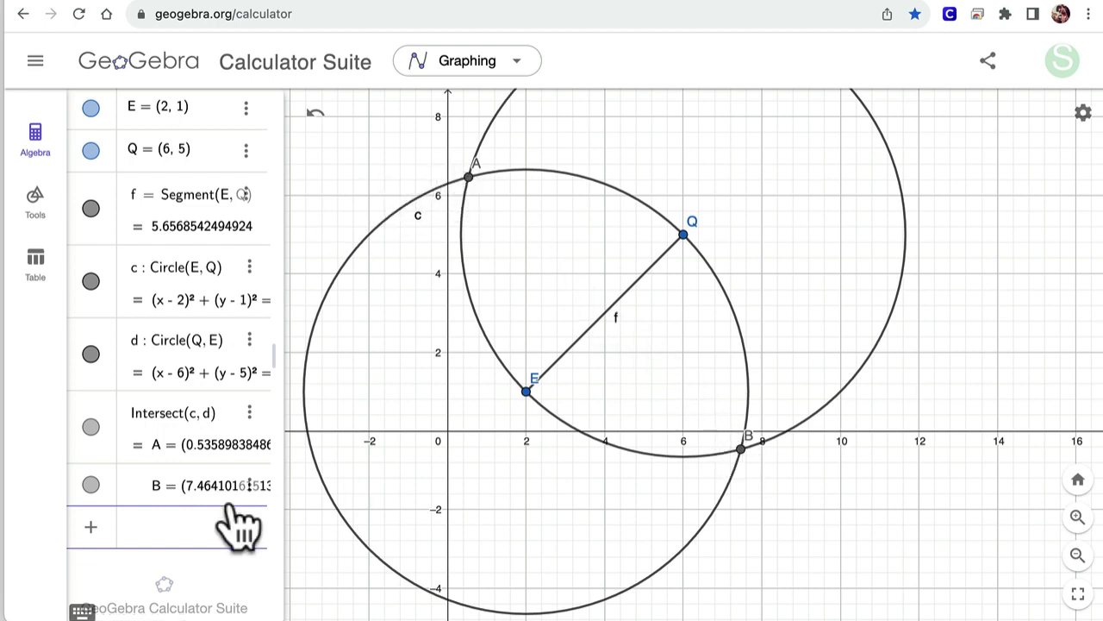
Step: Create a triangle through points A, E and Q by entering Polygon(A, E, Q)
{"action": "type", "text": "poly"}
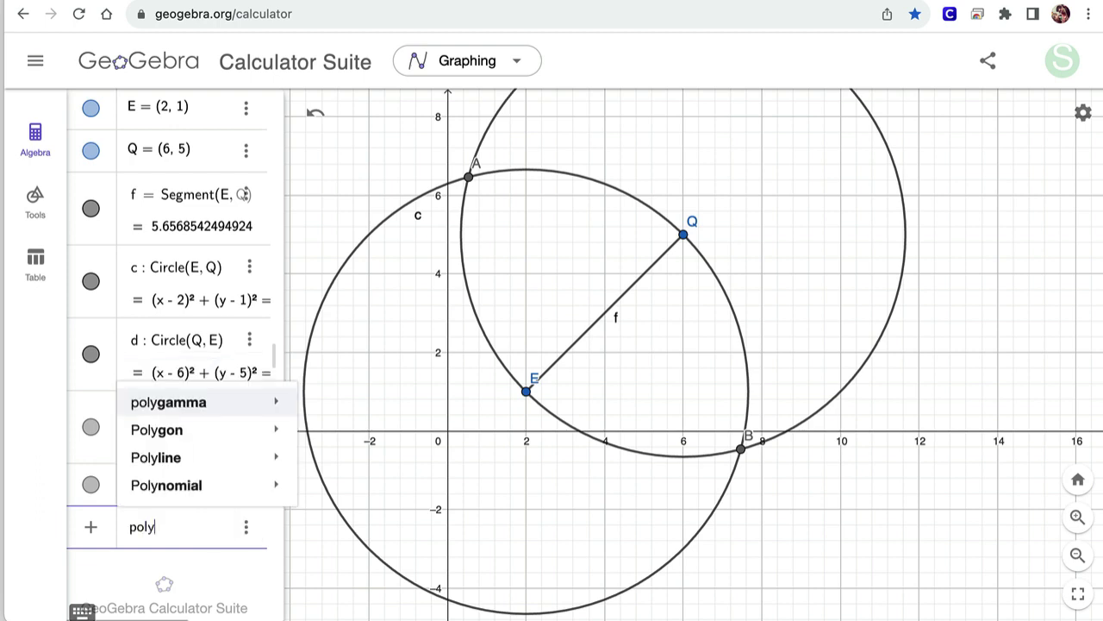
{"action": "key", "text": "Down"}
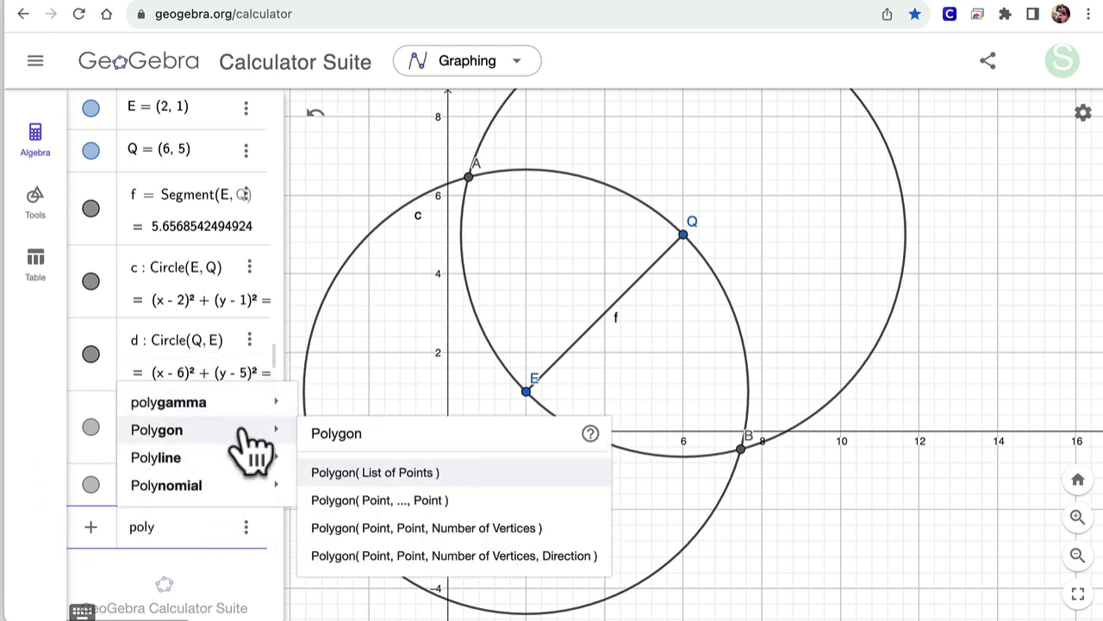
{"action": "left_click", "coordinate": [332, 475]}
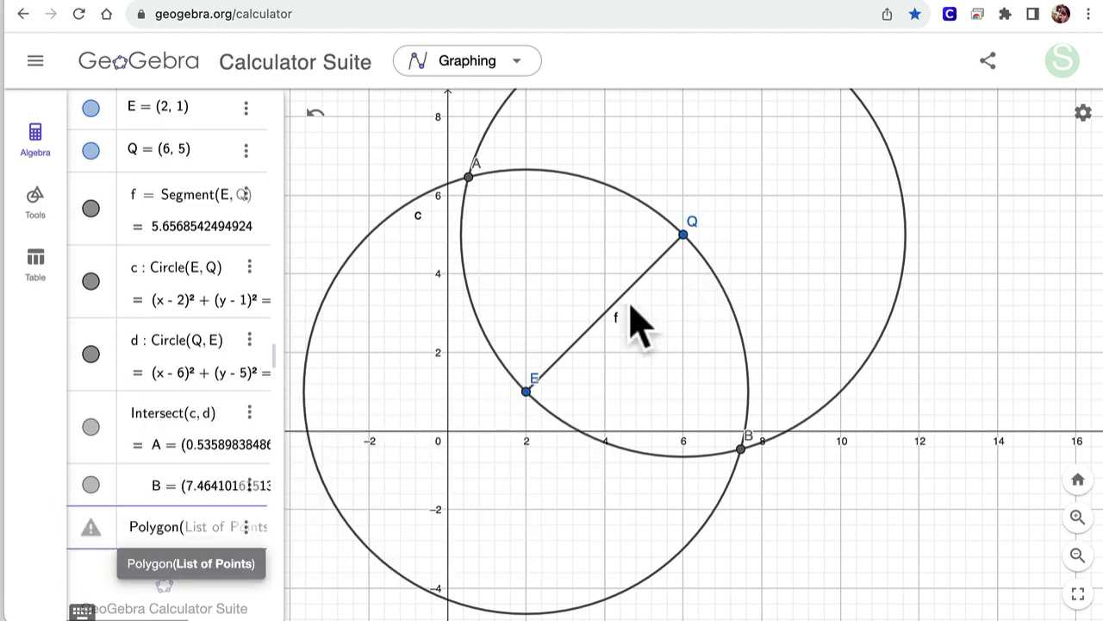
{"action": "type", "text": "A, E"}
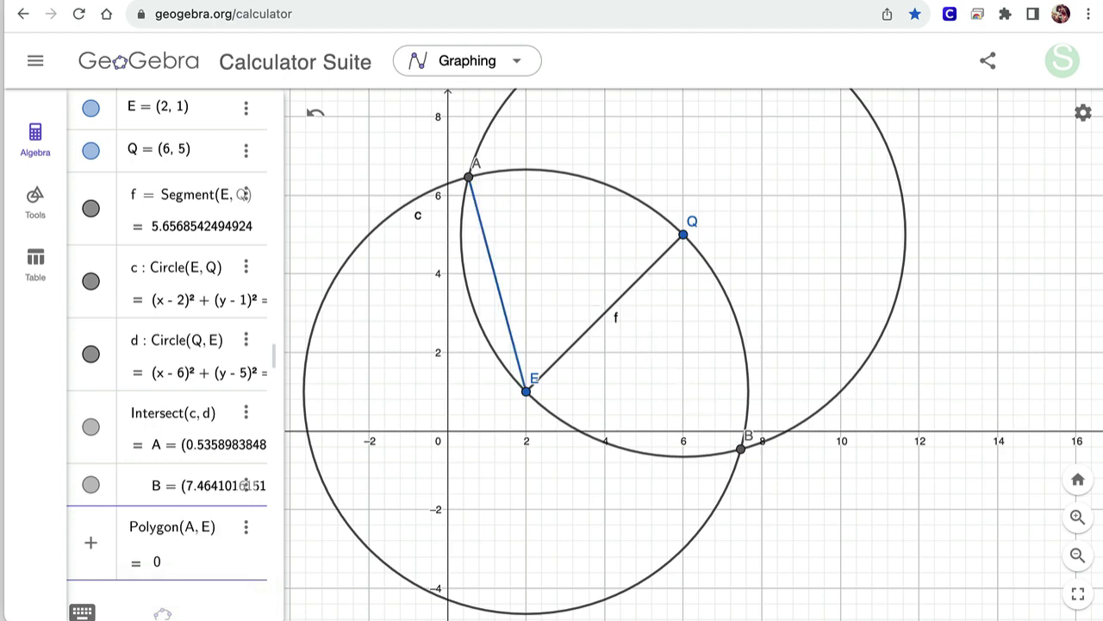
{"action": "type", "text": ", Q"}
{"action": "key", "text": "Return"}
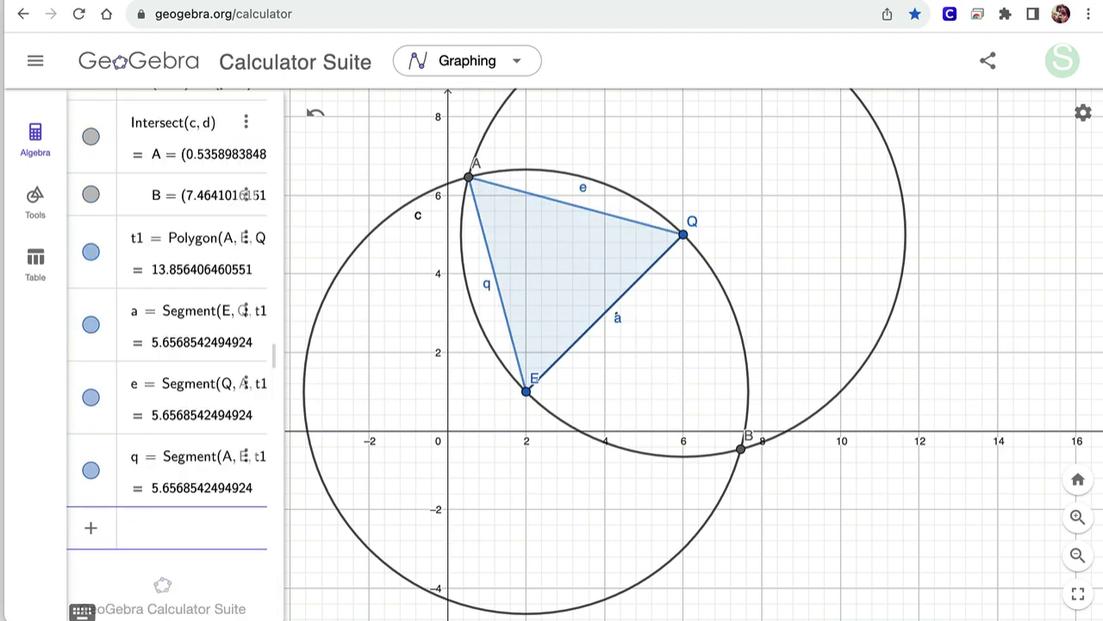
Step: Create a second triangle through points B, E and Q by entering Polygon(B, E, Q)
{"action": "type", "text": "cir"}
{"action": "key", "text": "Escape"}
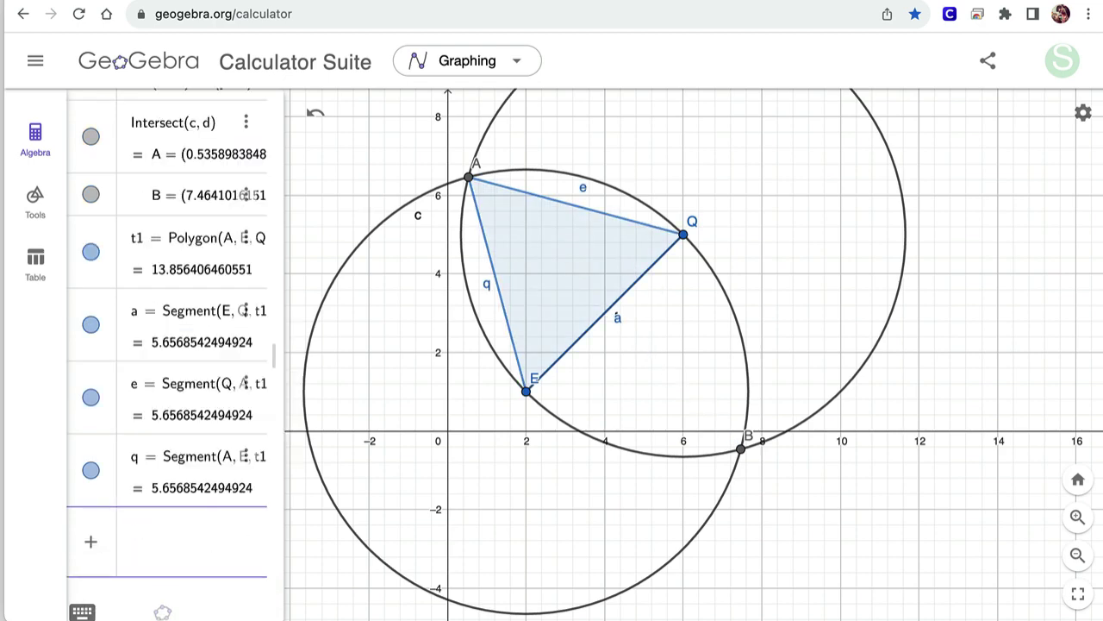
{"action": "type", "text": "polygon"}
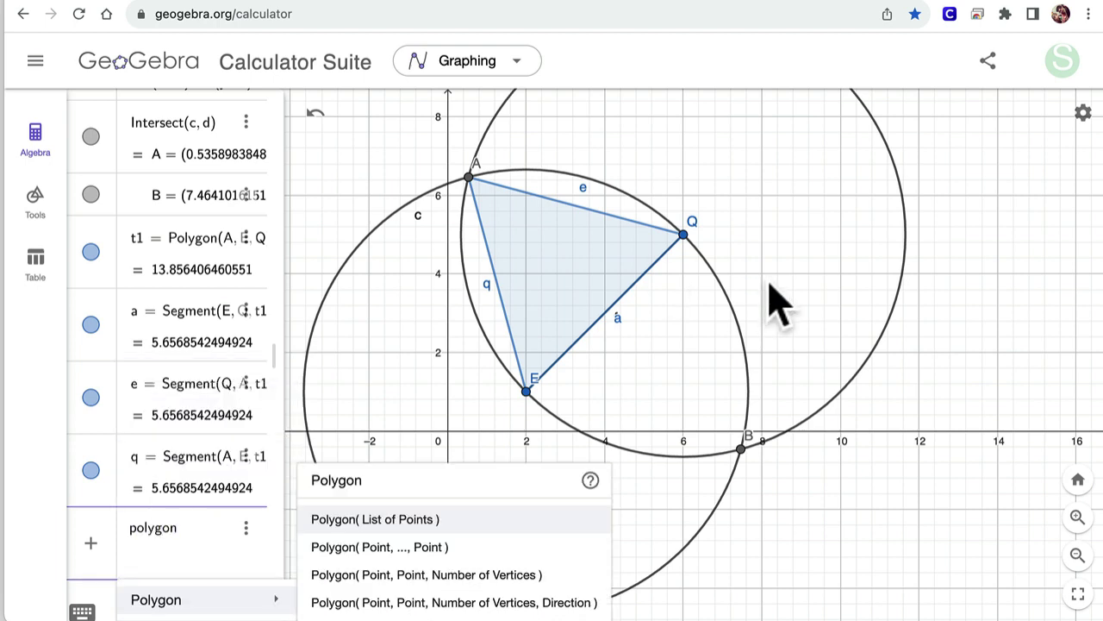
{"action": "left_click", "coordinate": [445, 521]}
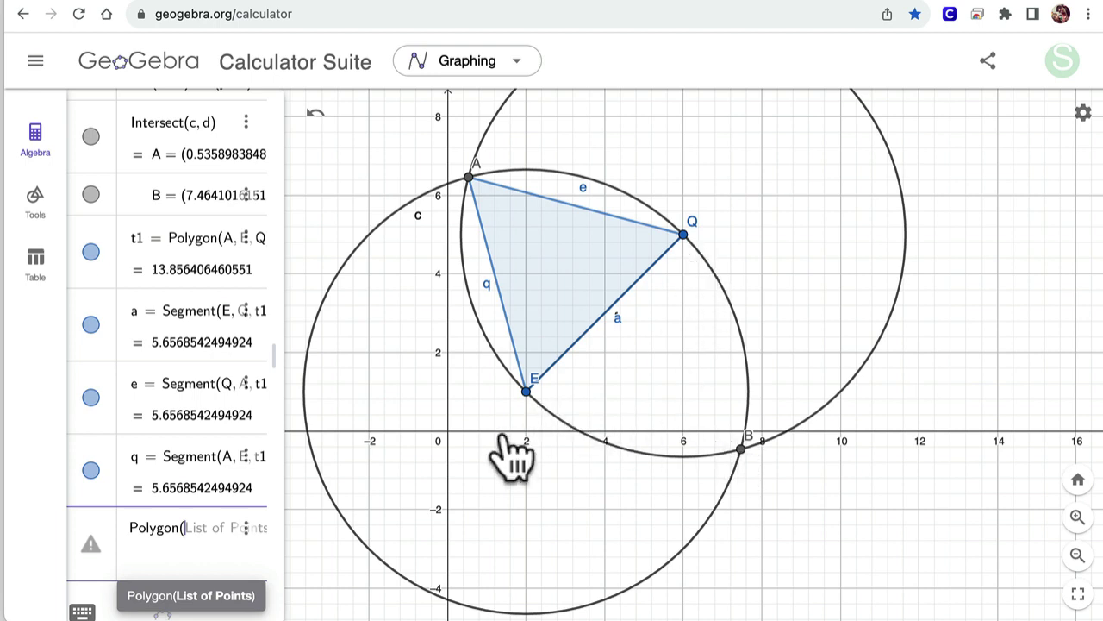
{"action": "type", "text": "B,Q,E"}
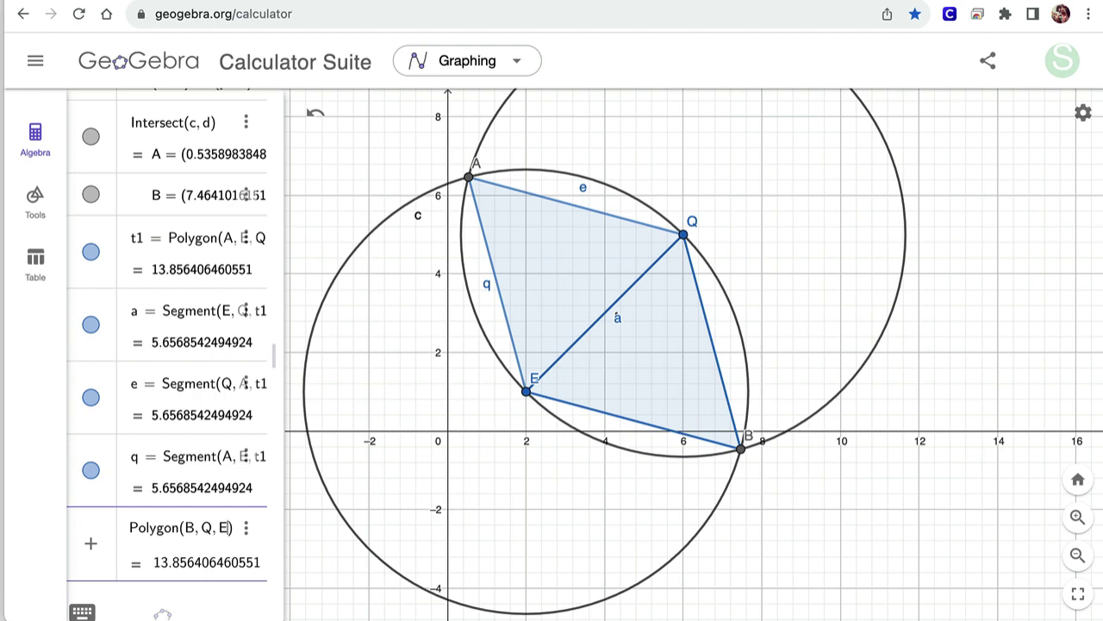
{"action": "key", "text": "BackSpace"}
{"action": "key", "text": "BackSpace"}
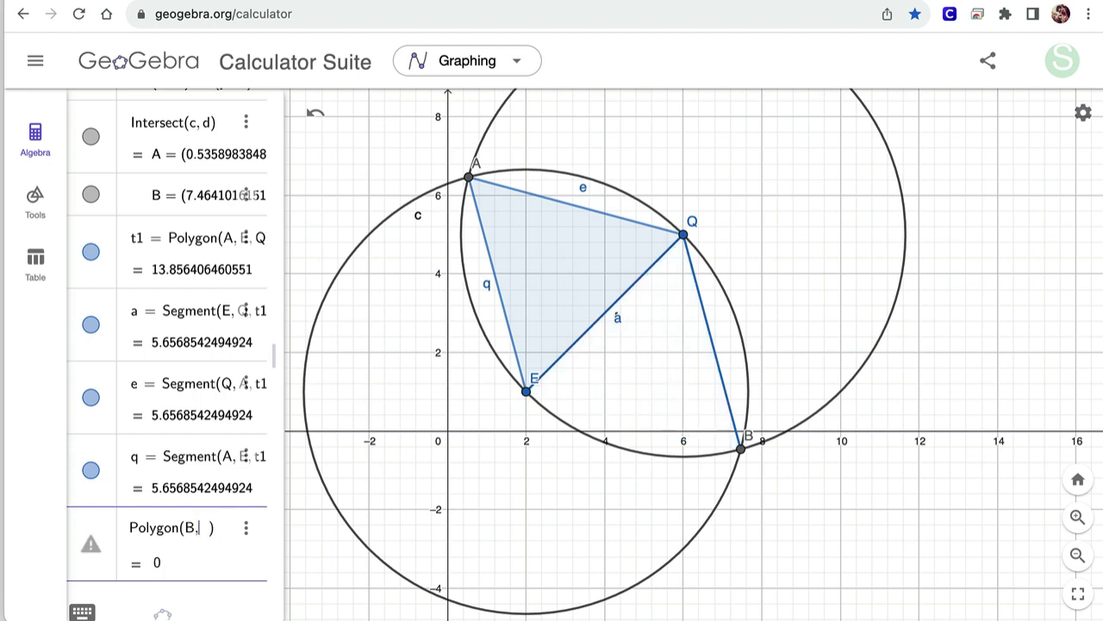
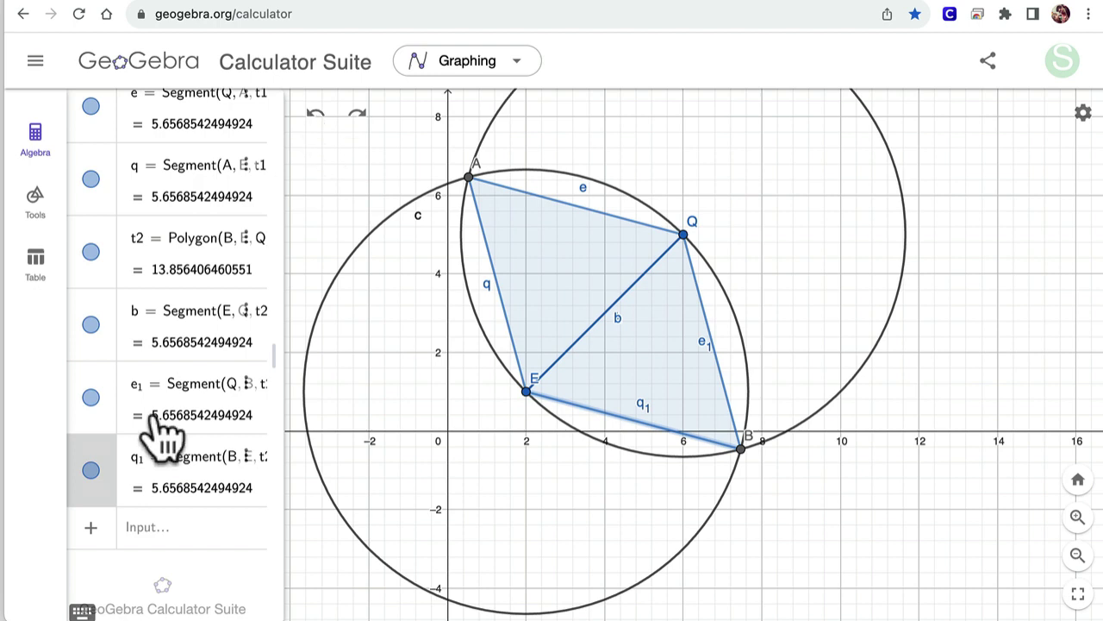
Step: Change the colour of triangle AEQ to pink in its settings and close them
{"action": "scroll", "coordinate": [155, 426], "scroll_direction": "up", "scroll_amount": 6}
{"action": "scroll", "coordinate": [155, 427], "scroll_direction": "up", "scroll_amount": 4}
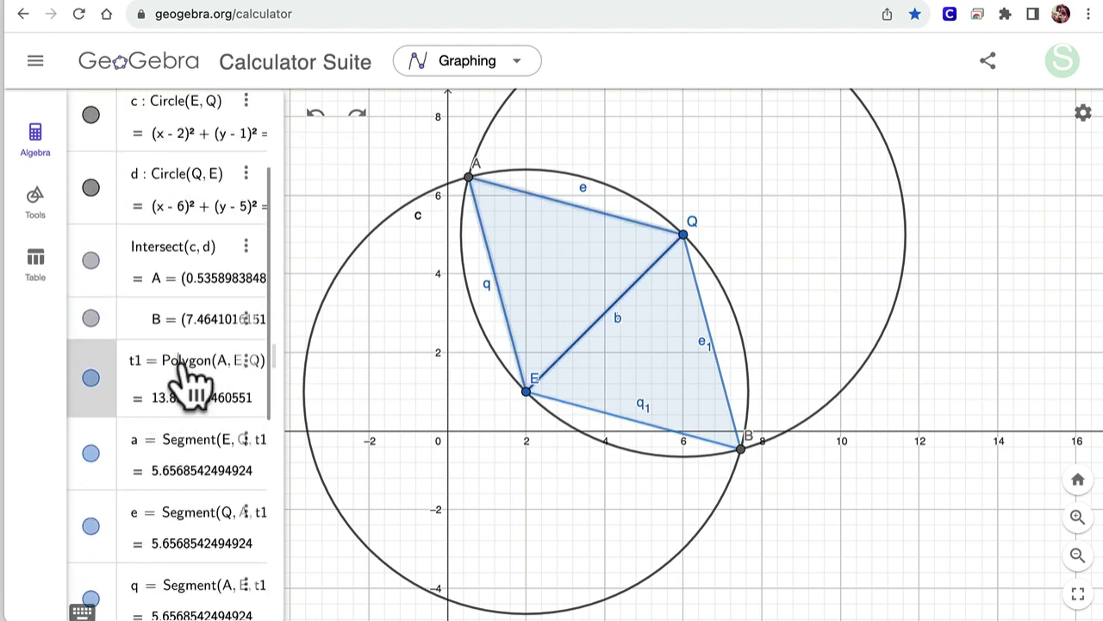
{"action": "right_click", "coordinate": [234, 363]}
{"action": "left_click", "coordinate": [259, 446]}
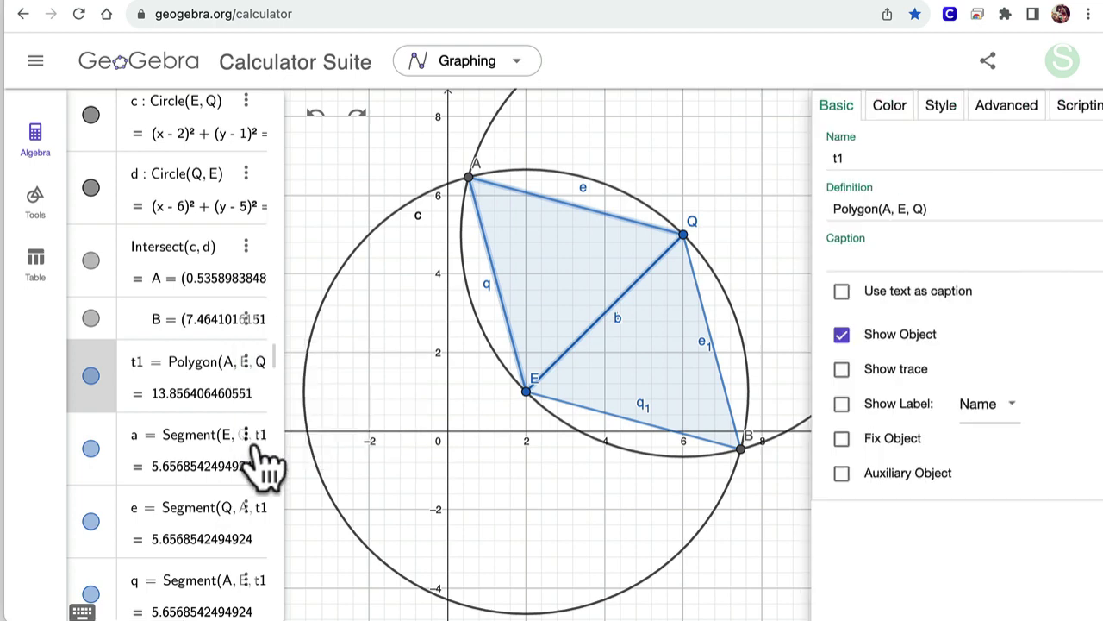
{"action": "left_click", "coordinate": [764, 107]}
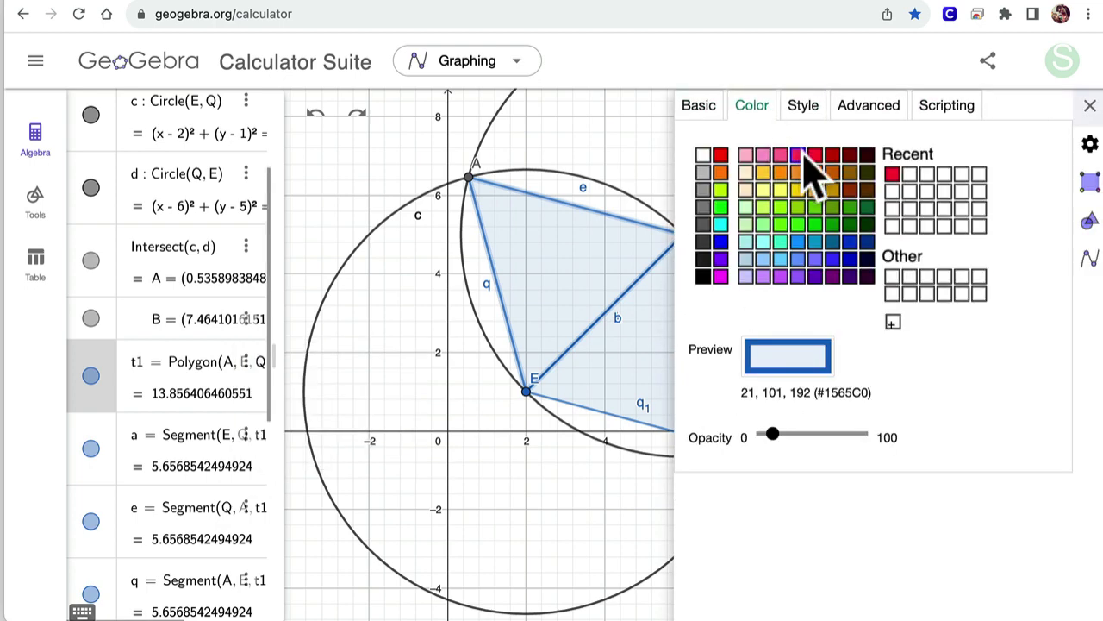
{"action": "left_click", "coordinate": [832, 155]}
{"action": "left_click", "coordinate": [1089, 107]}
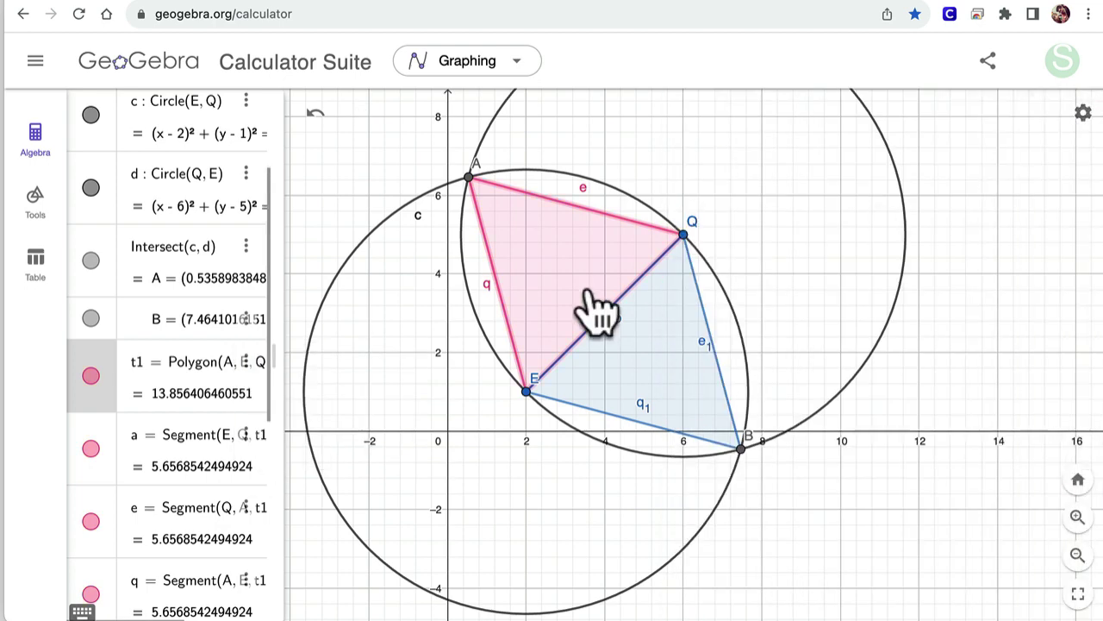
Step: Examine the two equilateral triangles and their candidate third vertices A and B
{"action": "scroll", "coordinate": [183, 392], "scroll_direction": "down", "scroll_amount": 1}
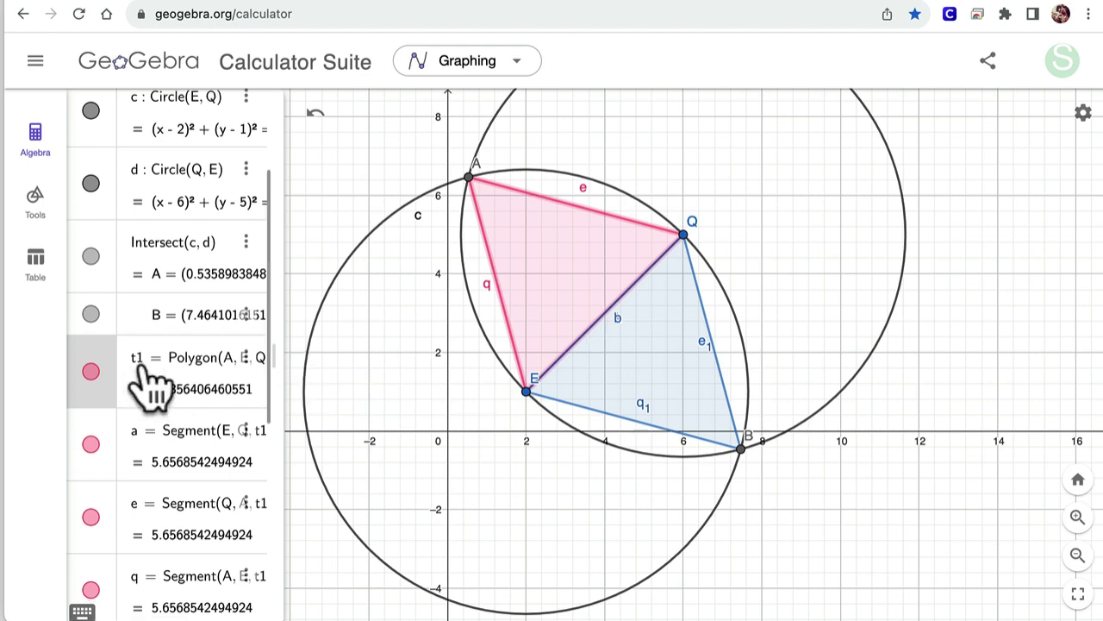
{"action": "scroll", "coordinate": [147, 382], "scroll_direction": "down", "scroll_amount": 5}
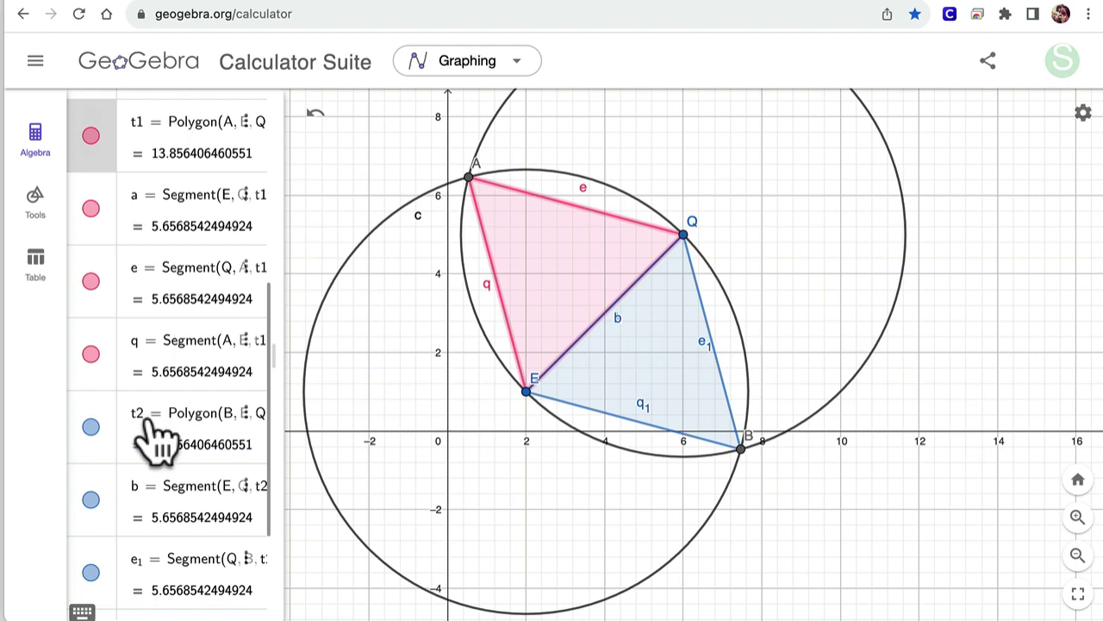
{"action": "left_click", "coordinate": [603, 370]}
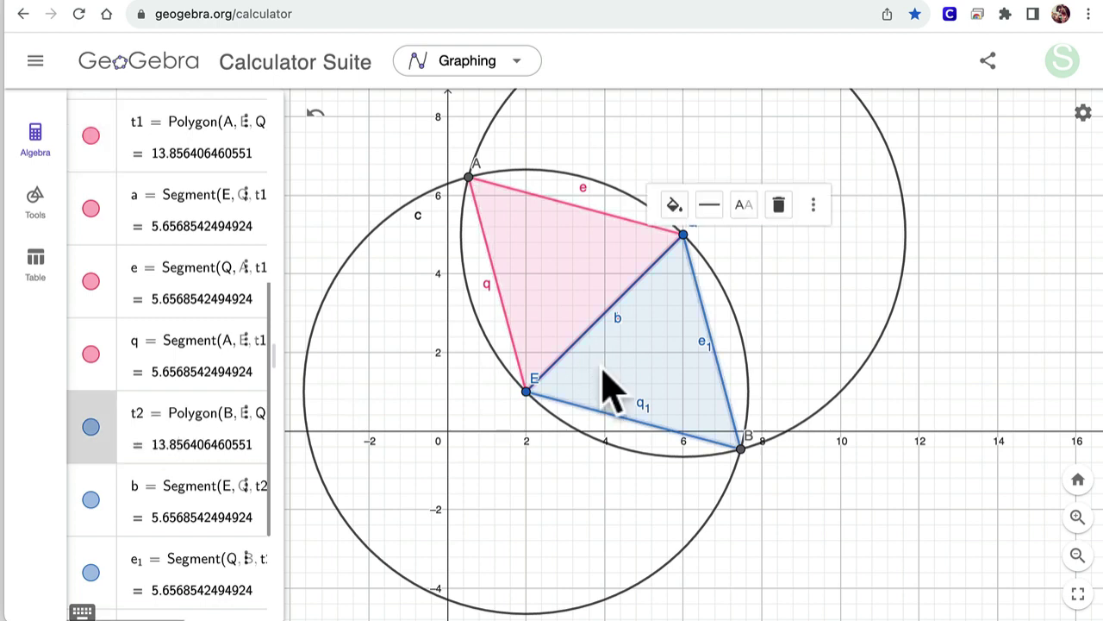
{"action": "left_click", "coordinate": [537, 320]}
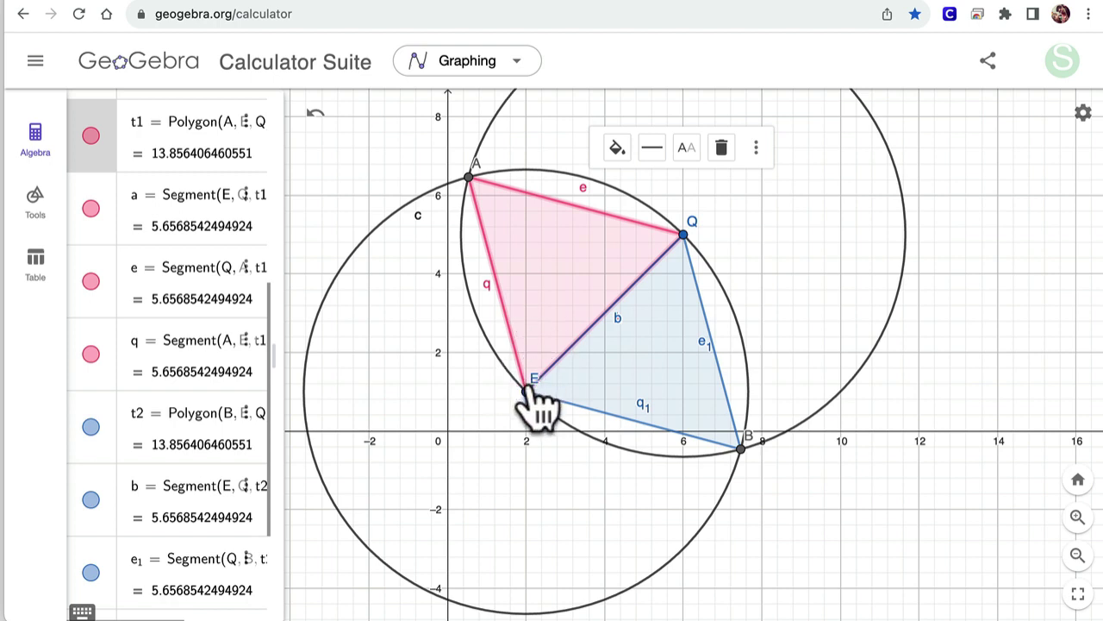
{"action": "left_click", "coordinate": [470, 178]}
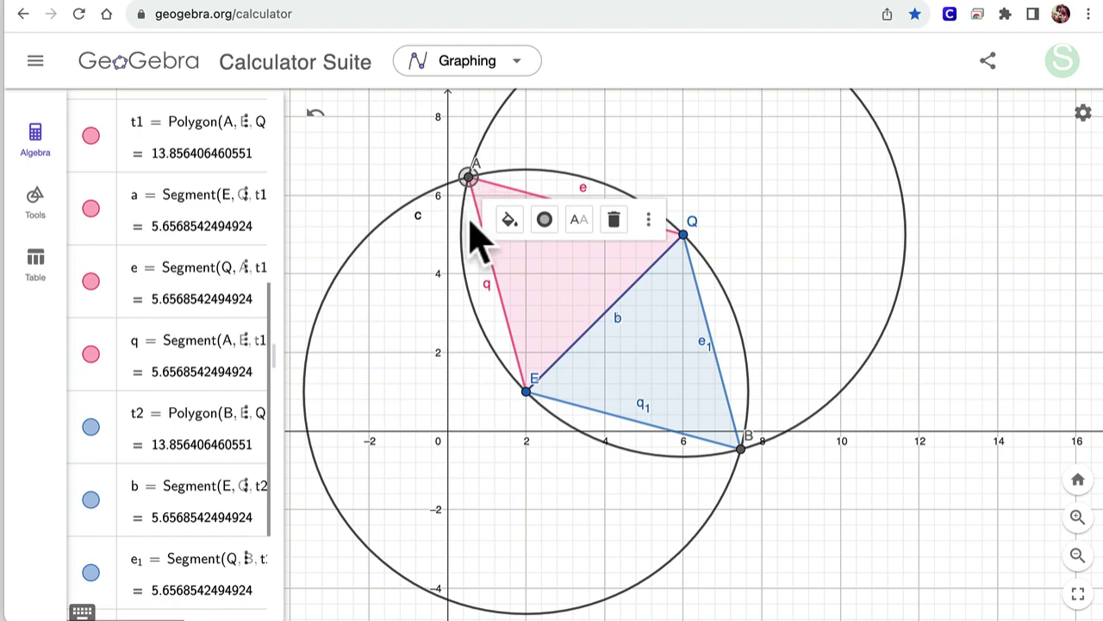
{"action": "left_click", "coordinate": [739, 447]}
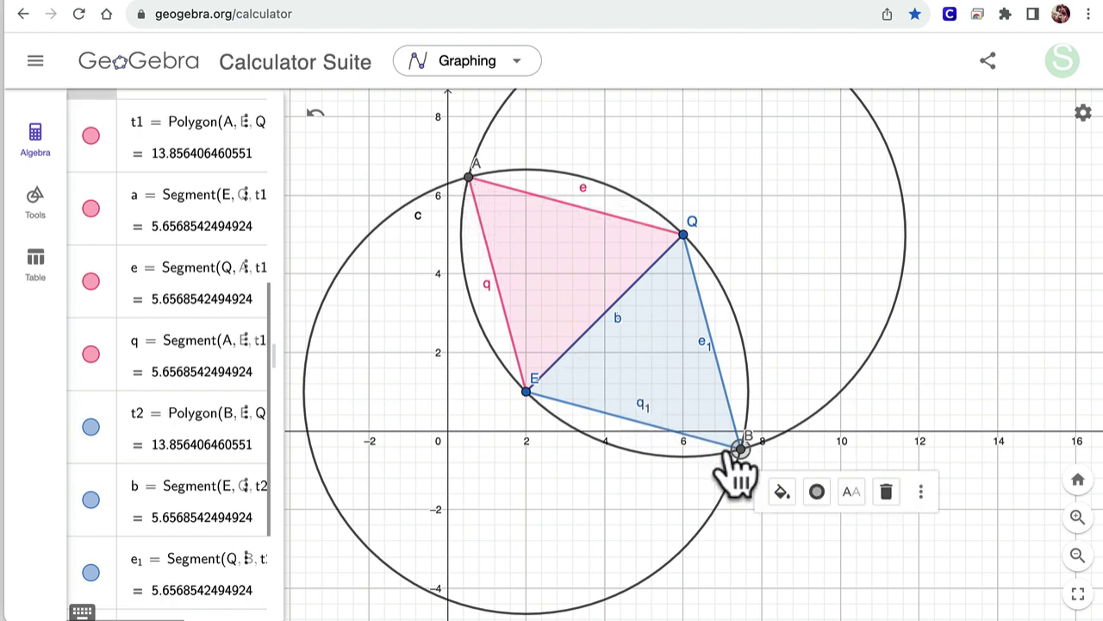
{"action": "left_click", "coordinate": [469, 178]}
Step: Widen the algebra list at the intersection entries so the full coordinates of A and B can be read
{"action": "scroll", "coordinate": [207, 332], "scroll_direction": "down", "scroll_amount": 2}
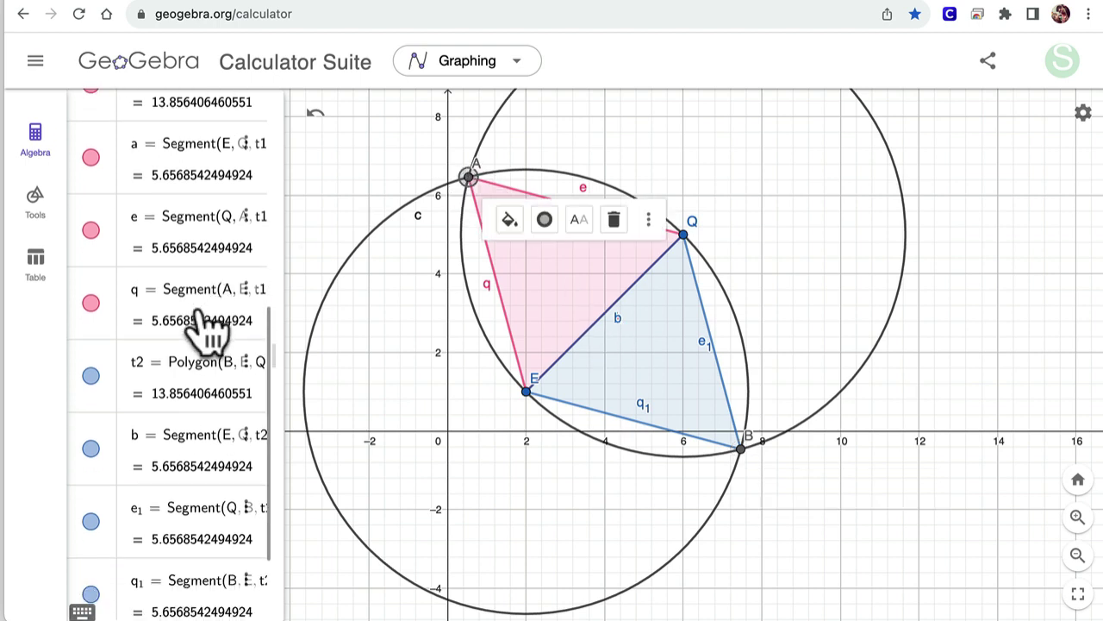
{"action": "scroll", "coordinate": [216, 332], "scroll_direction": "up", "scroll_amount": 5}
{"action": "scroll", "coordinate": [208, 323], "scroll_direction": "up", "scroll_amount": 2}
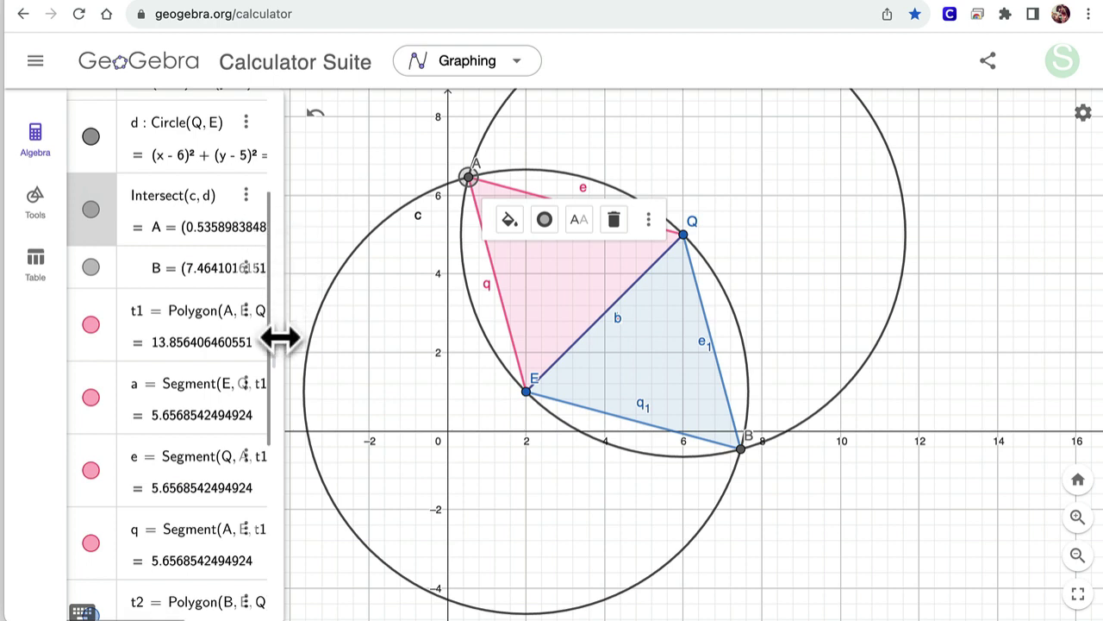
{"action": "left_click_drag", "start_coordinate": [283, 337], "coordinate": [476, 367]}
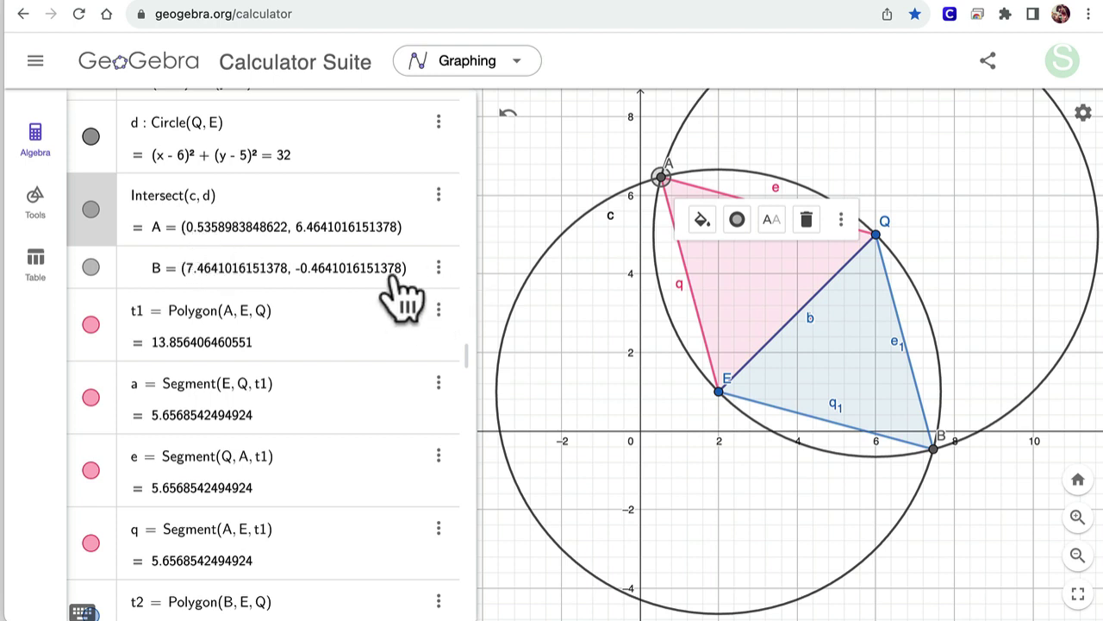
{"action": "left_click", "coordinate": [681, 394]}
{"action": "left_click_drag", "start_coordinate": [734, 331], "coordinate": [718, 325]}
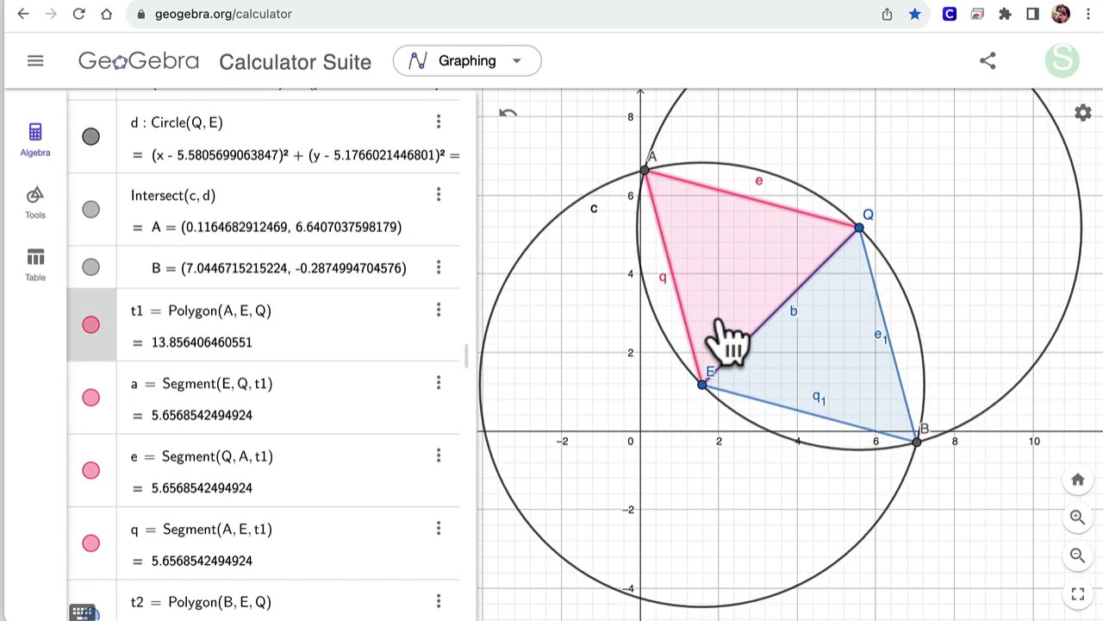
{"action": "left_click", "coordinate": [686, 438]}
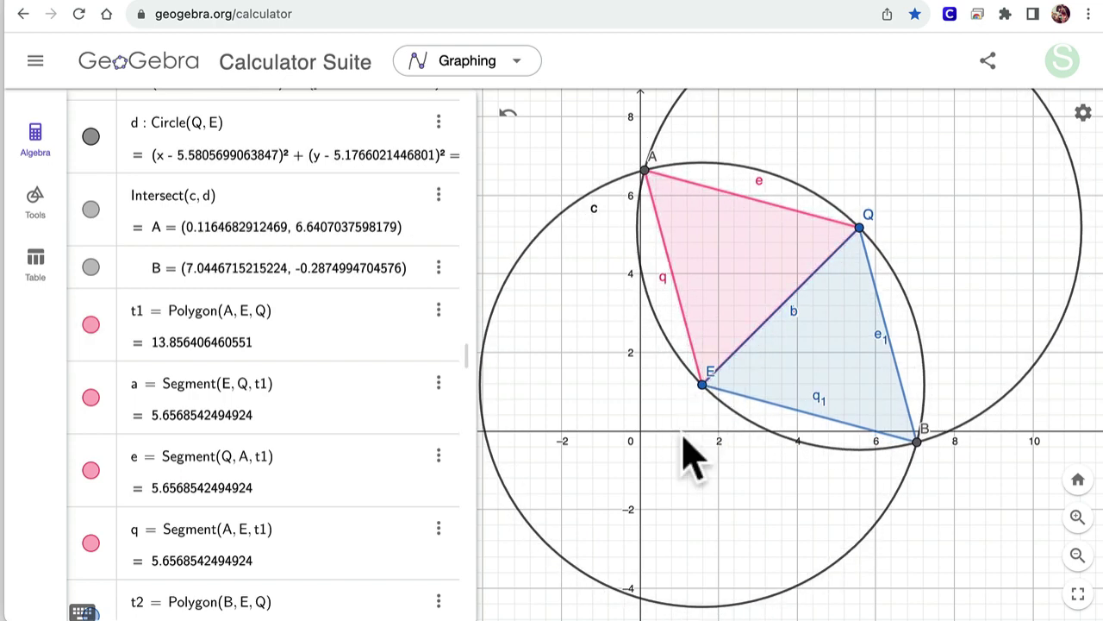
{"action": "left_click_drag", "start_coordinate": [709, 385], "coordinate": [746, 355]}
{"action": "left_click", "coordinate": [510, 118]}
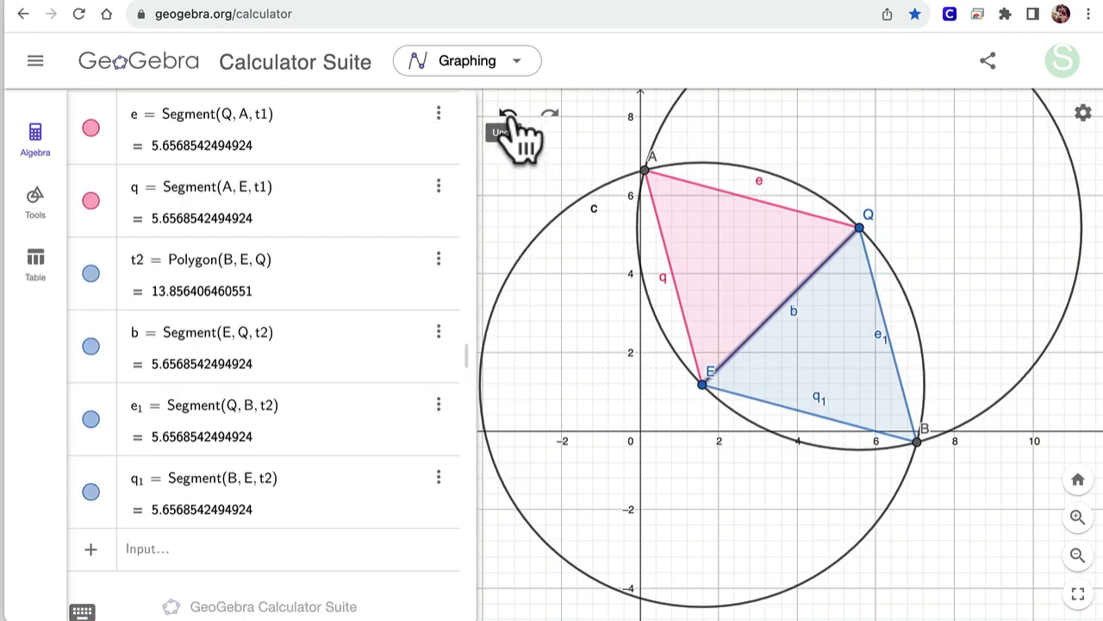
{"action": "left_click", "coordinate": [510, 118]}
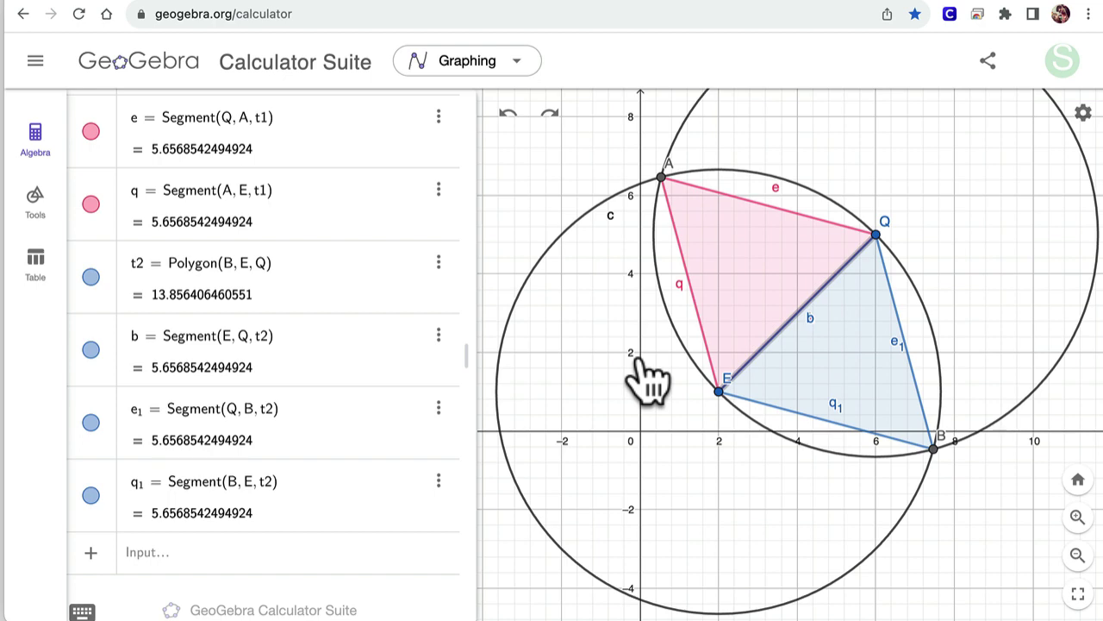
Step: Frame both triangles with the axes in the graphics view and capture that area as a screenshot
{"action": "scroll", "coordinate": [672, 401], "scroll_direction": "up", "scroll_amount": 5}
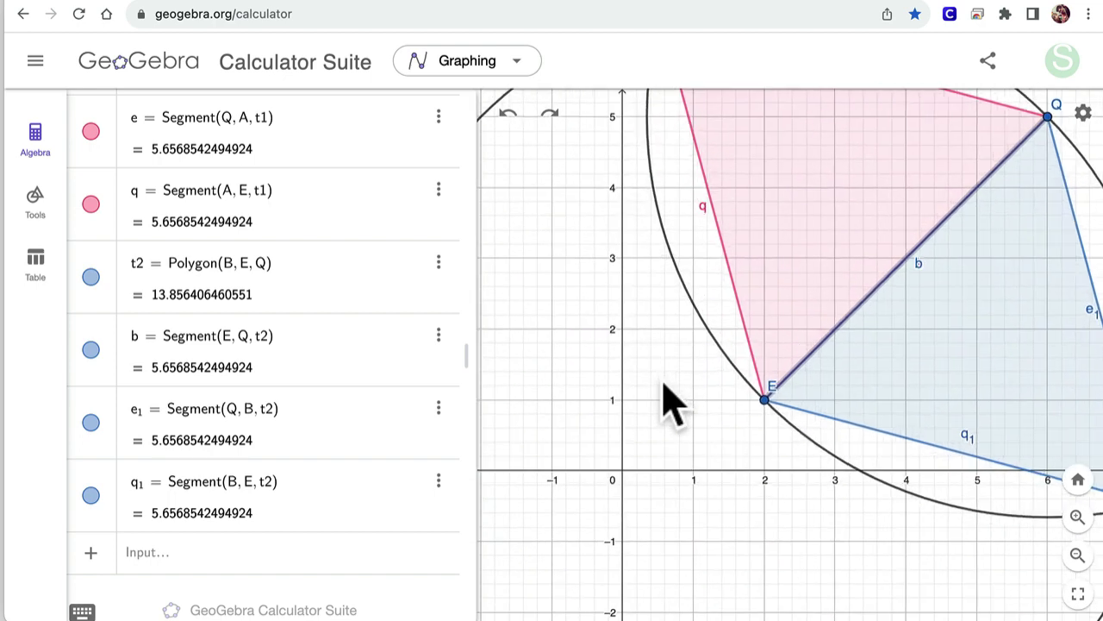
{"action": "left_click_drag", "start_coordinate": [665, 399], "coordinate": [597, 511]}
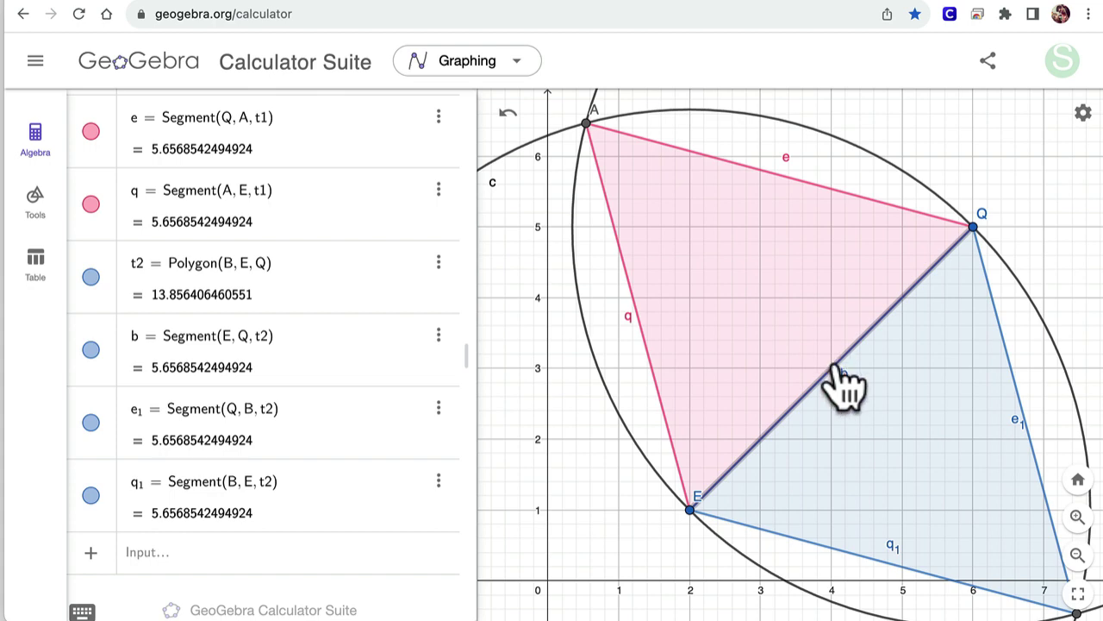
{"action": "left_click_drag", "start_coordinate": [972, 438], "coordinate": [939, 376]}
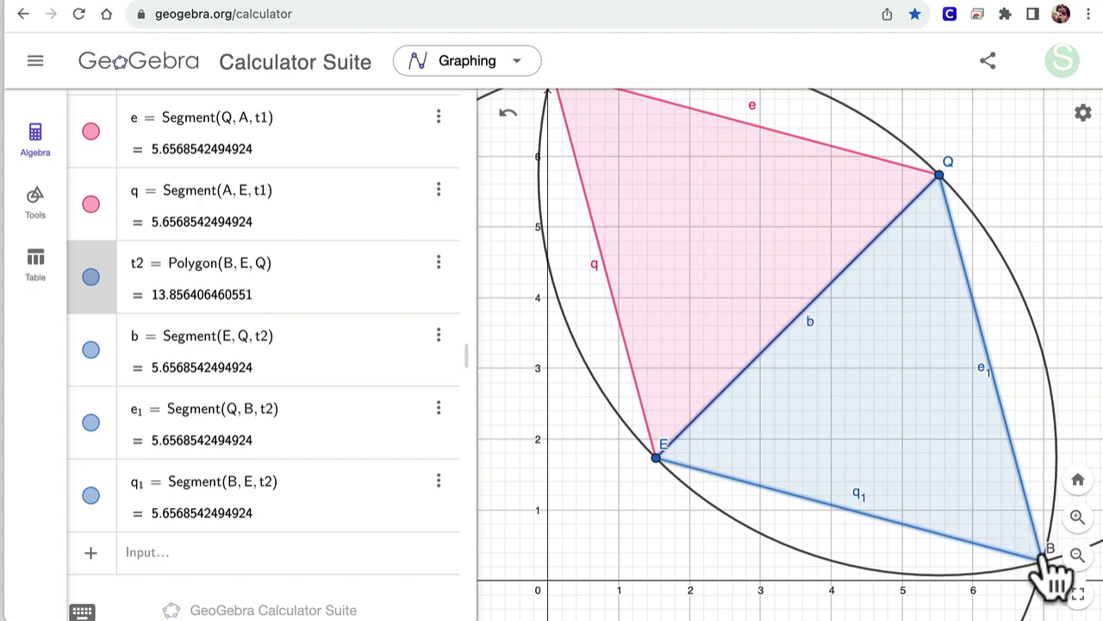
{"action": "left_click", "coordinate": [507, 113]}
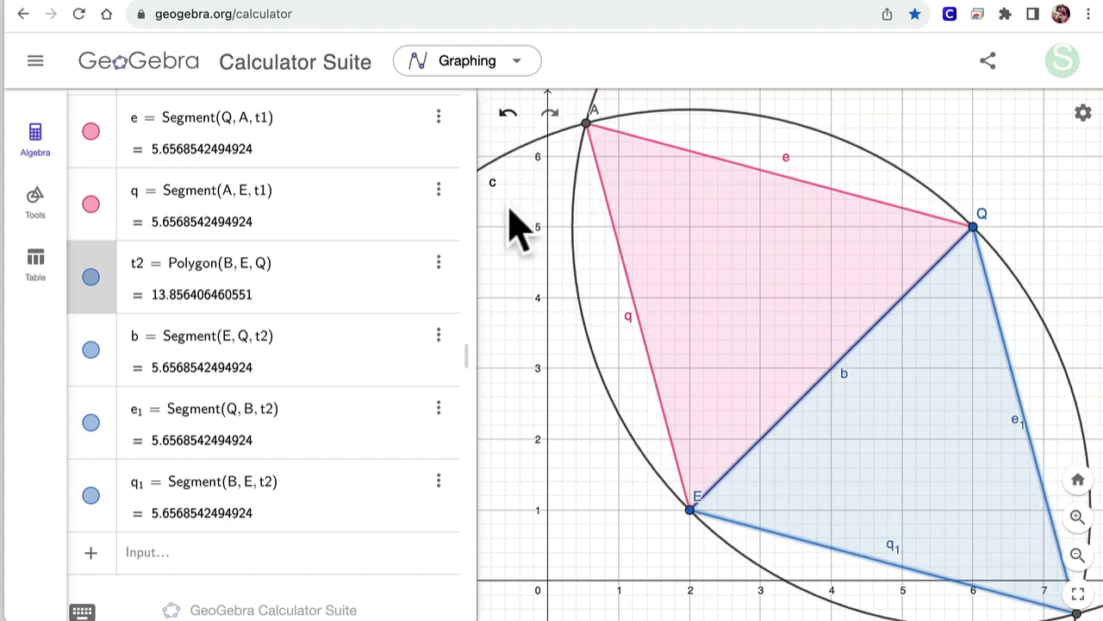
{"action": "scroll", "coordinate": [530, 492], "scroll_direction": "down", "scroll_amount": 2}
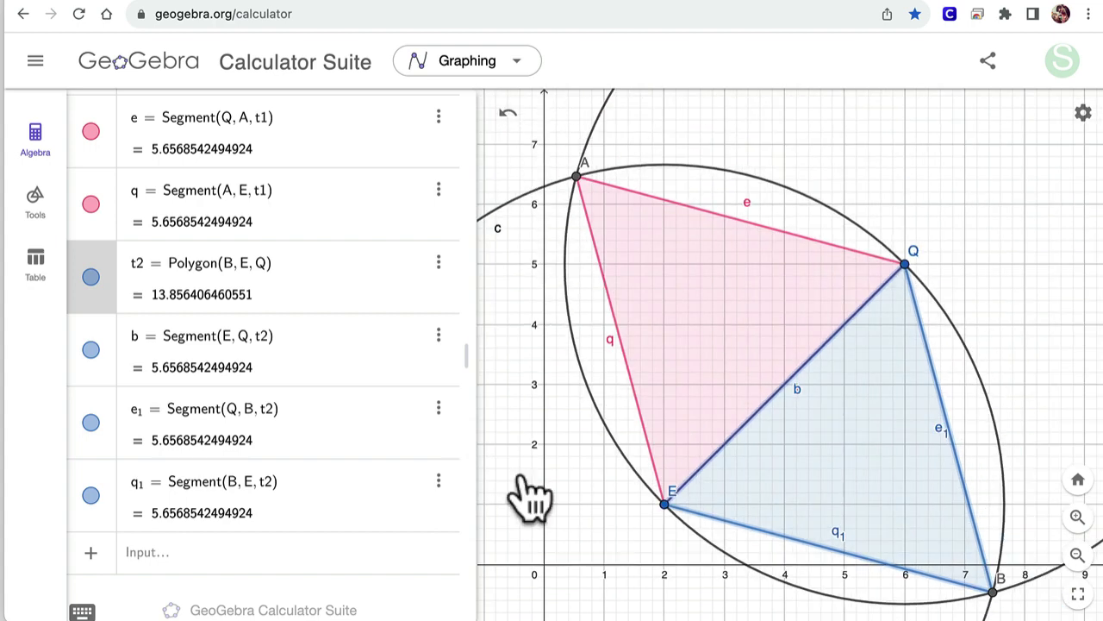
{"action": "left_click_drag", "start_coordinate": [526, 497], "coordinate": [542, 444]}
{"action": "scroll", "coordinate": [530, 457], "scroll_direction": "down", "scroll_amount": 2}
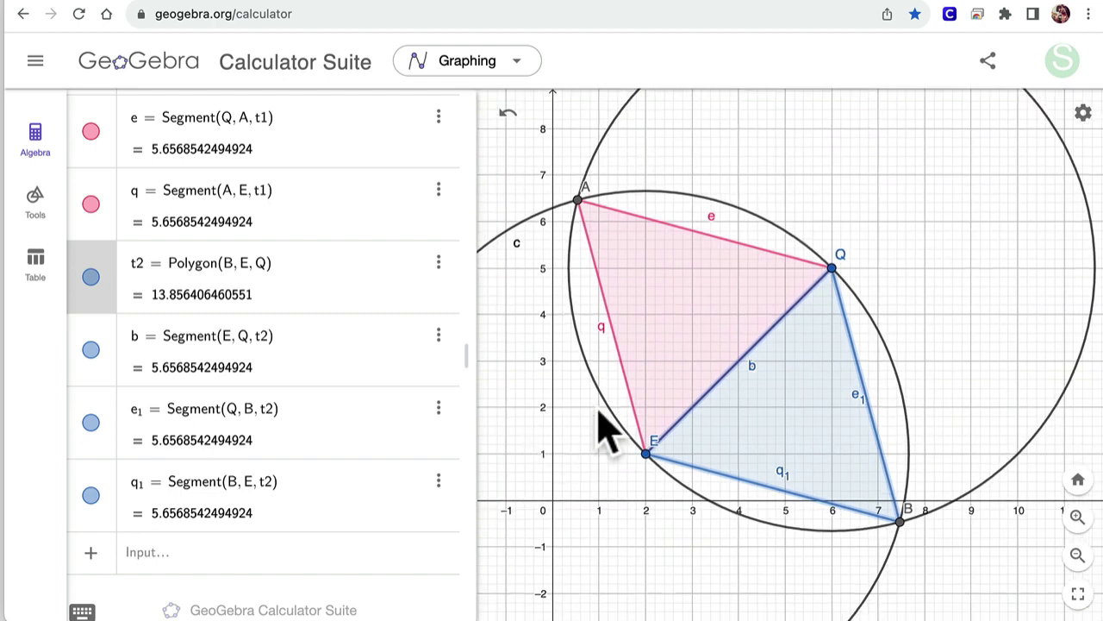
{"action": "left_click", "coordinate": [592, 536]}
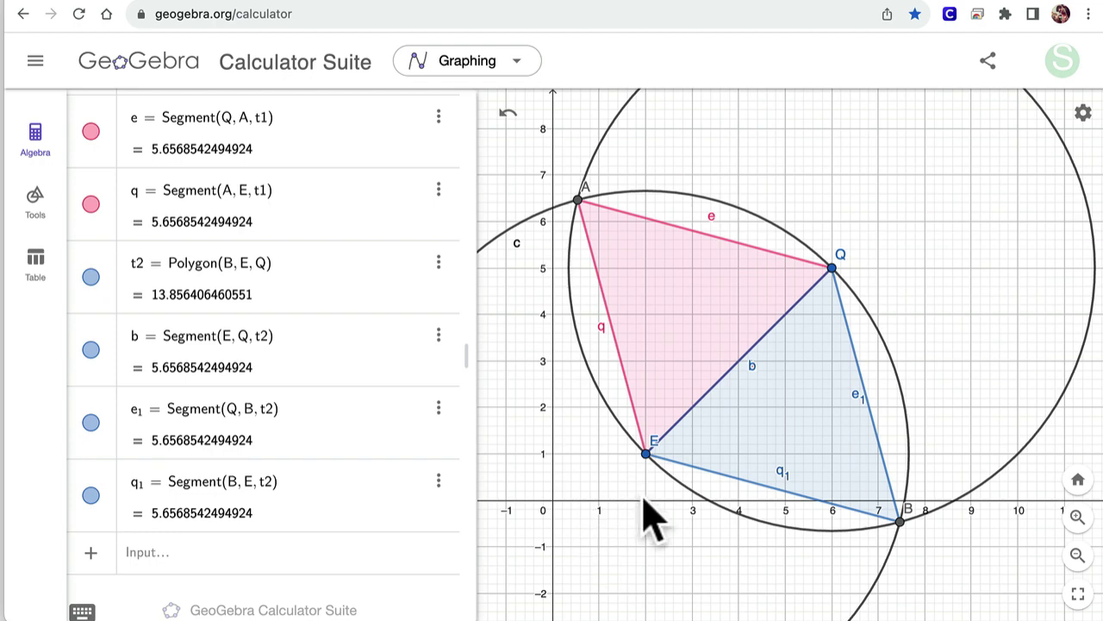
{"action": "key", "text": "super+shift+4"}
{"action": "left_click_drag", "start_coordinate": [527, 164], "coordinate": [934, 549]}
Step: Switch to OpenBoard, paste the captured diagram and scale it down to fit on the page below the Geometry and Algebra notes
{"action": "key", "text": "super+Tab"}
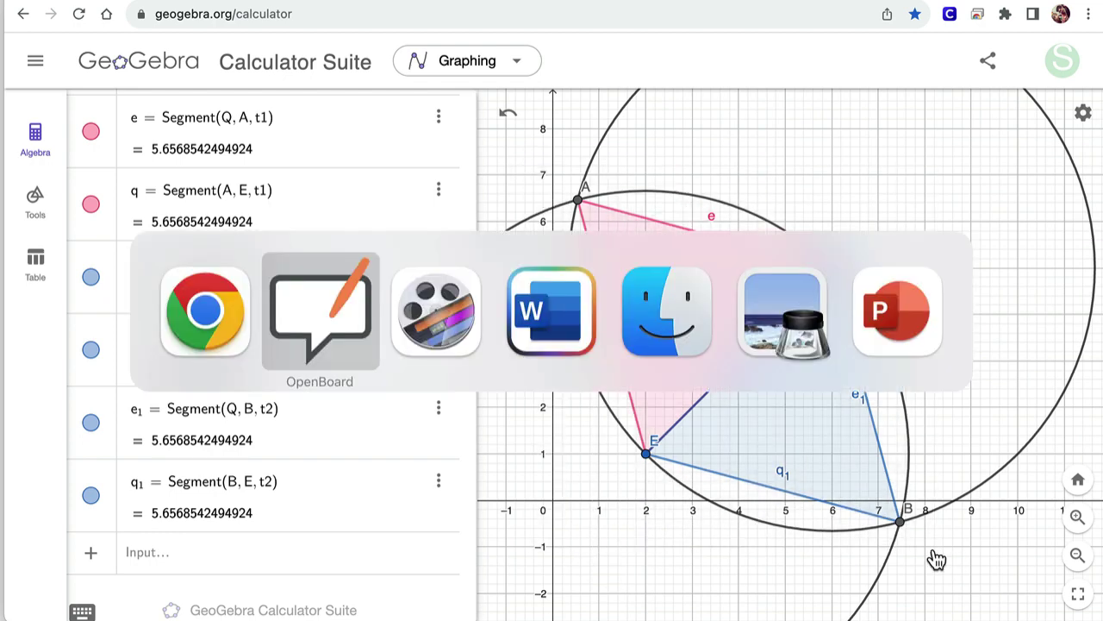
{"action": "scroll", "coordinate": [494, 396], "scroll_direction": "down", "scroll_amount": 5}
{"action": "key", "text": "super+v"}
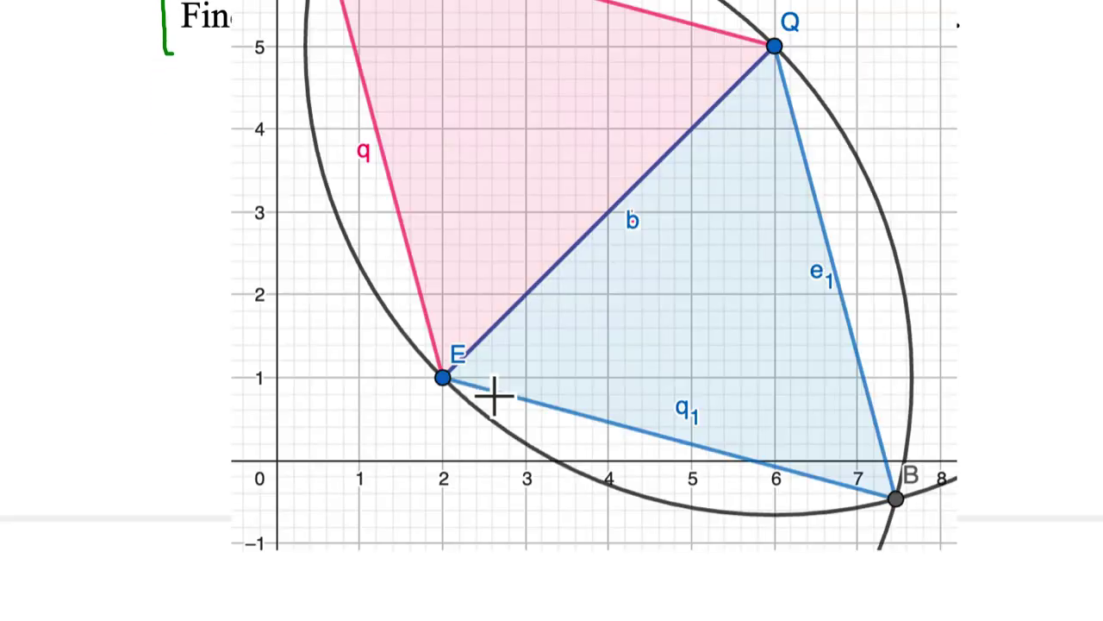
{"action": "left_click", "coordinate": [543, 414]}
{"action": "left_click_drag", "start_coordinate": [955, 572], "coordinate": [677, 283]}
{"action": "left_click_drag", "start_coordinate": [574, 185], "coordinate": [926, 619]}
{"action": "left_click", "coordinate": [1035, 461]}
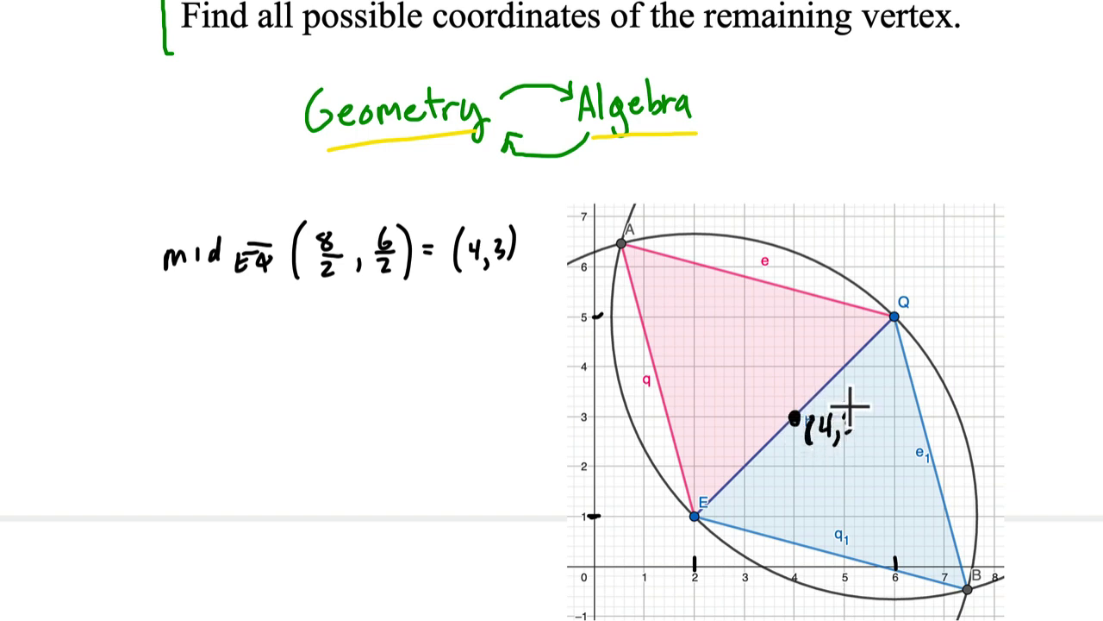
Step: Complete the handwritten label (4,3) beside the marked midpoint of segment EQ on the diagram
{"action": "left_click_drag", "start_coordinate": [852, 405], "coordinate": [848, 440]}
{"action": "left_click_drag", "start_coordinate": [857, 410], "coordinate": [859, 444]}
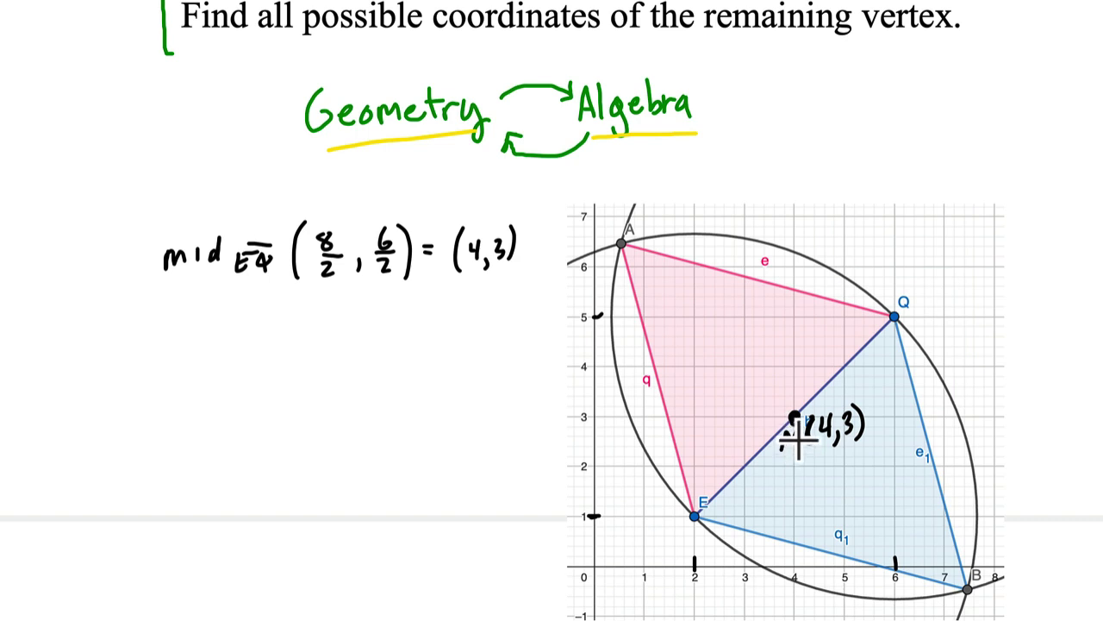